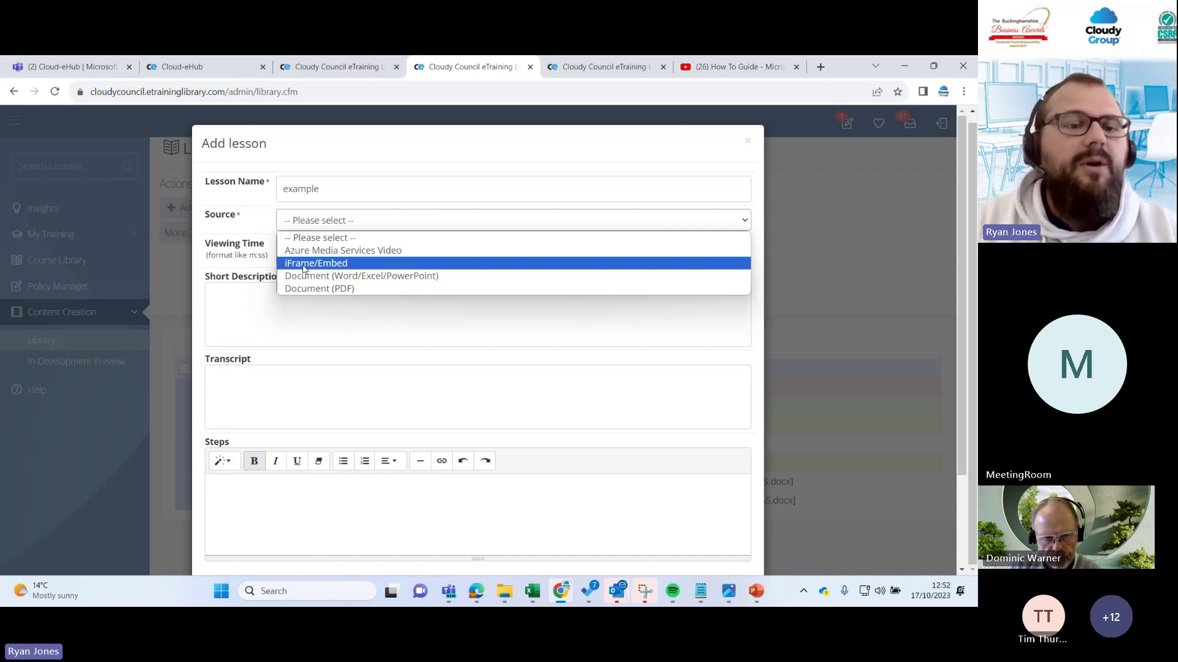
Set the example lesson's source to iFrame/Embed and copy the embed code of the YouTube video How To Guide - Microsoft Teams For Telephony.
left_click(304, 265)
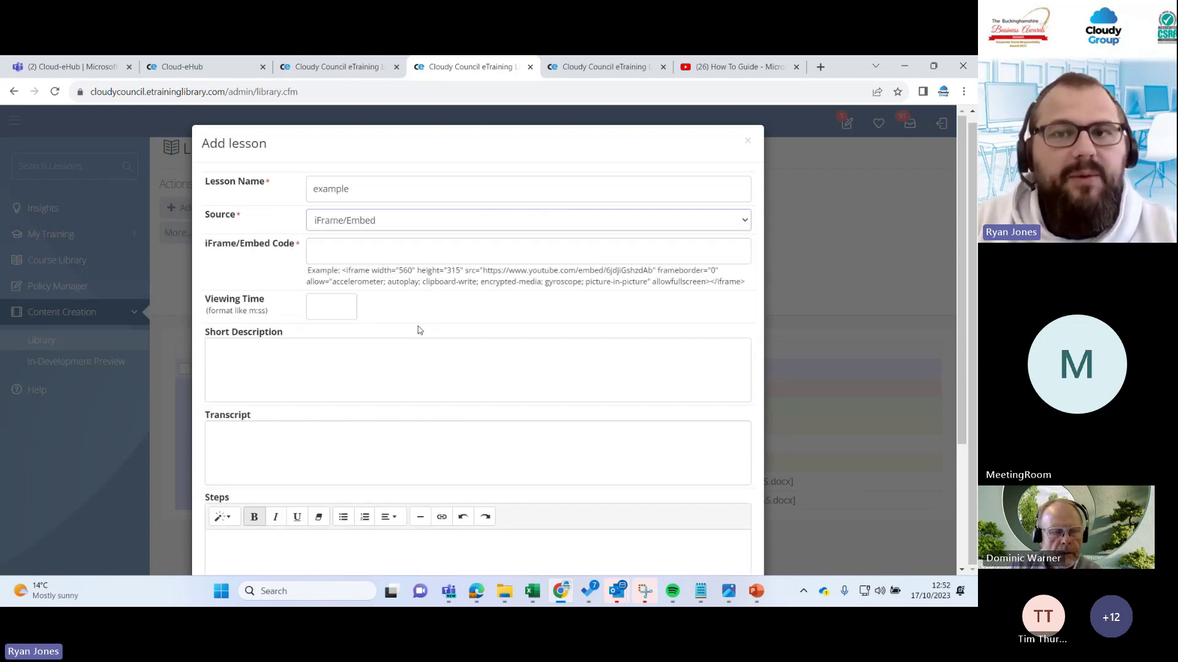
left_click(734, 68)
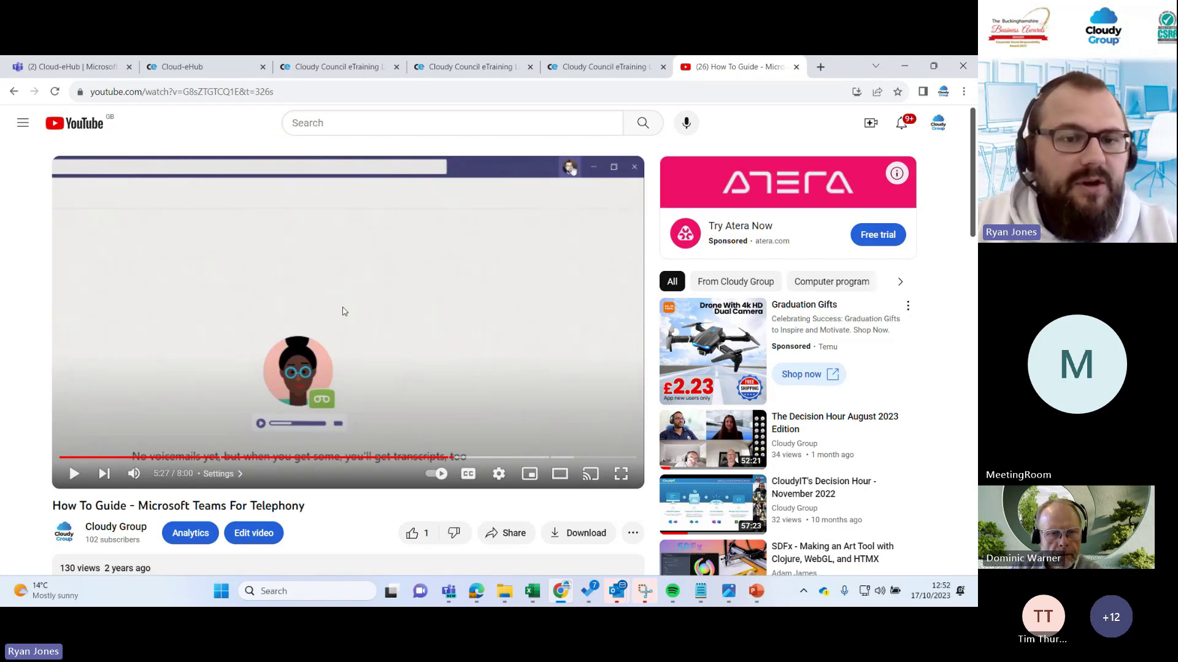
right_click(378, 284)
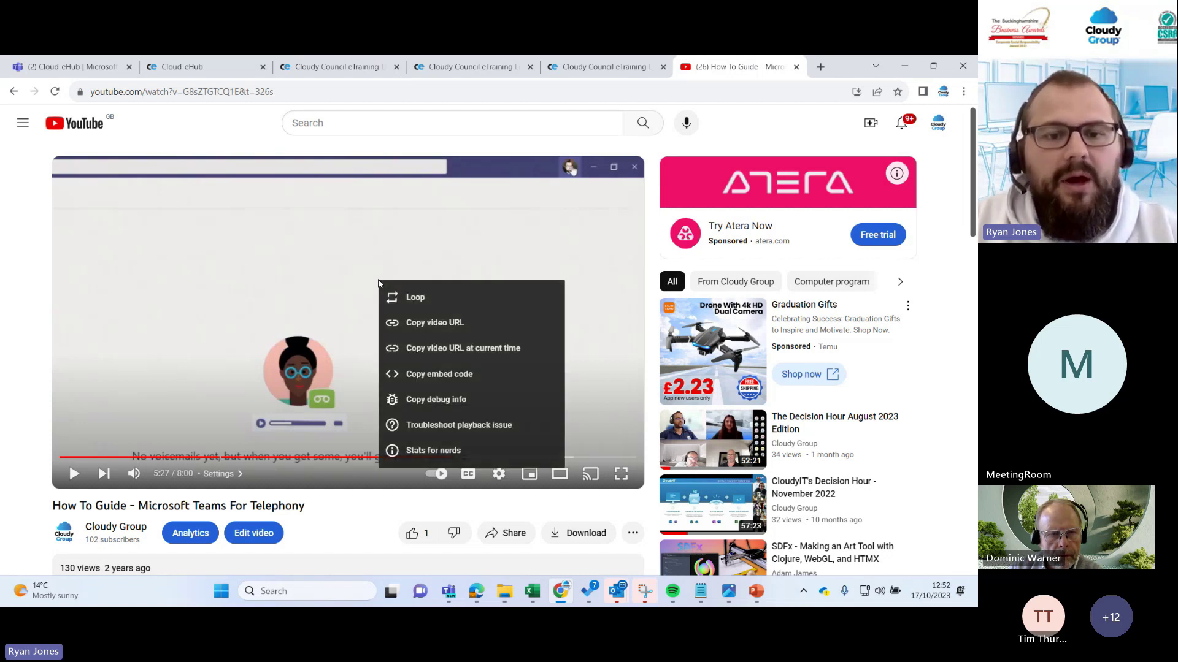
left_click(453, 375)
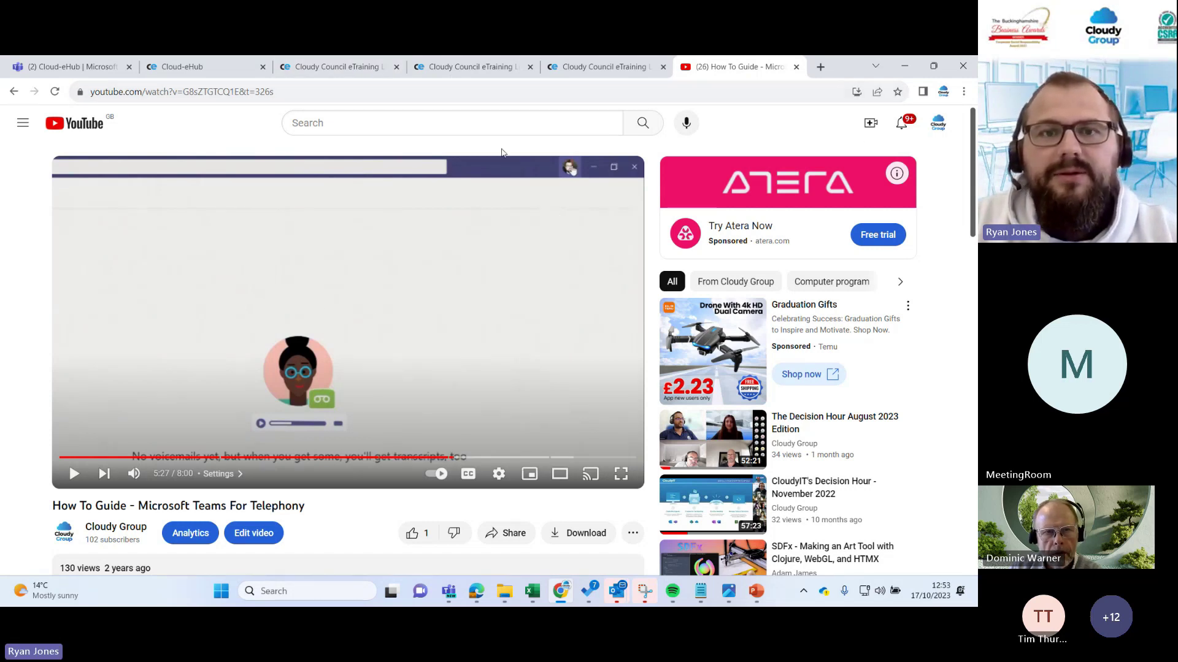
Return to the Add lesson form and paste the copied YouTube embed code as the lesson's iFrame/Embed code.
left_click_drag(833, 74, 609, 187)
left_click(510, 181)
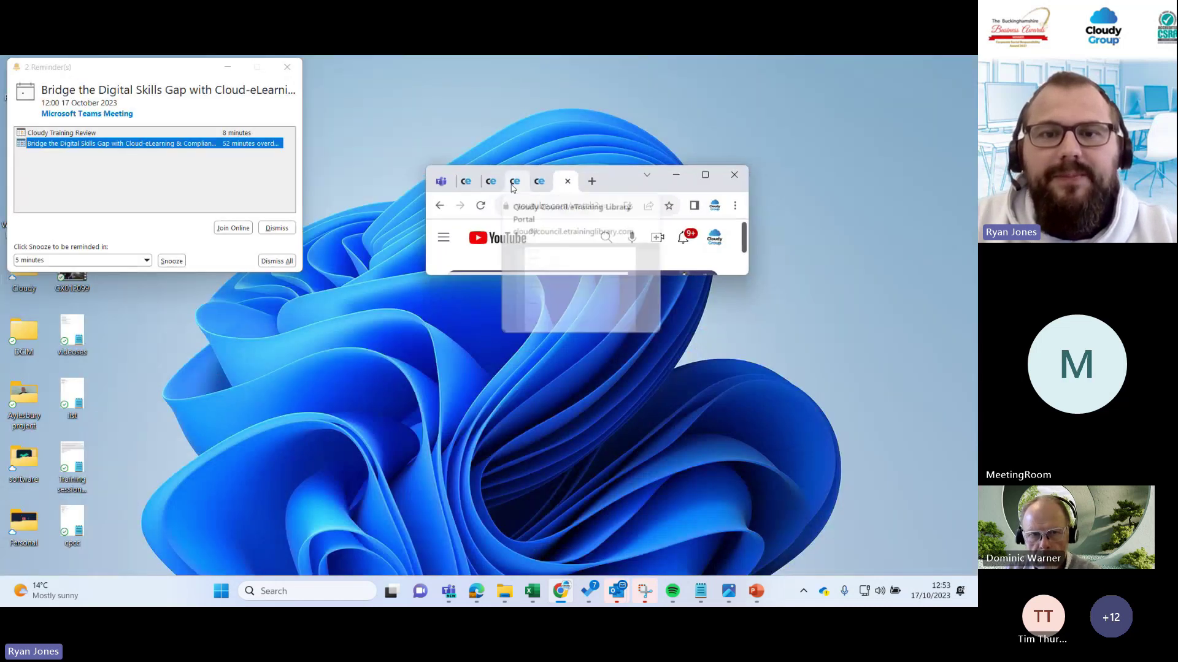
double_click(620, 186)
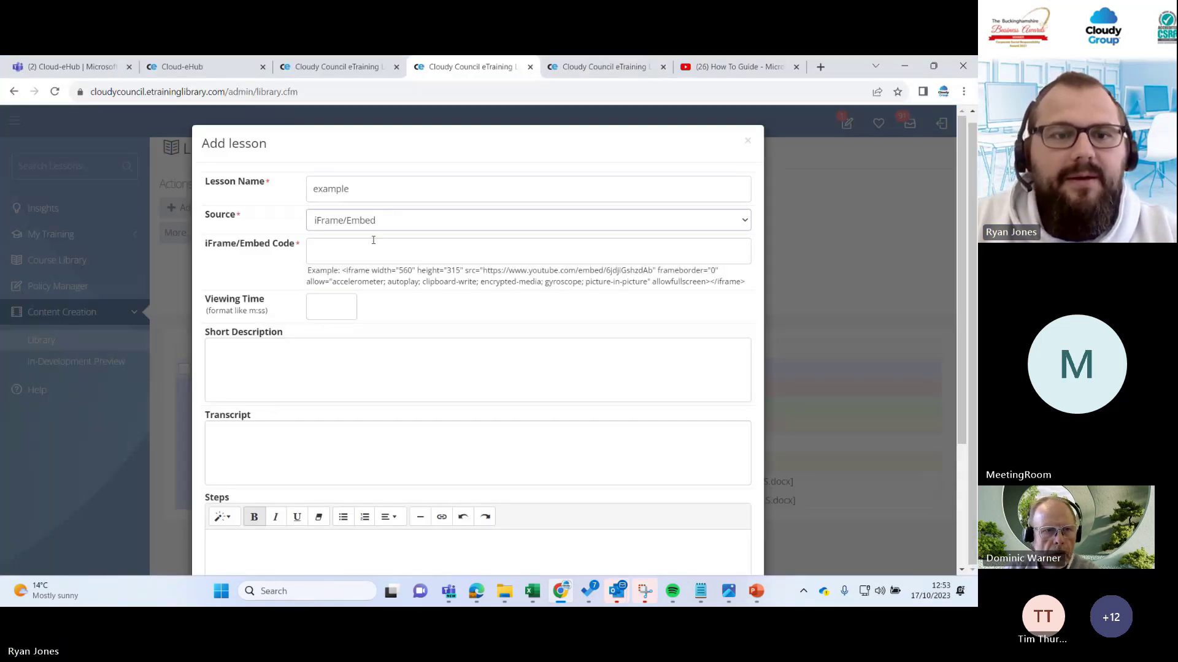
right_click(363, 252)
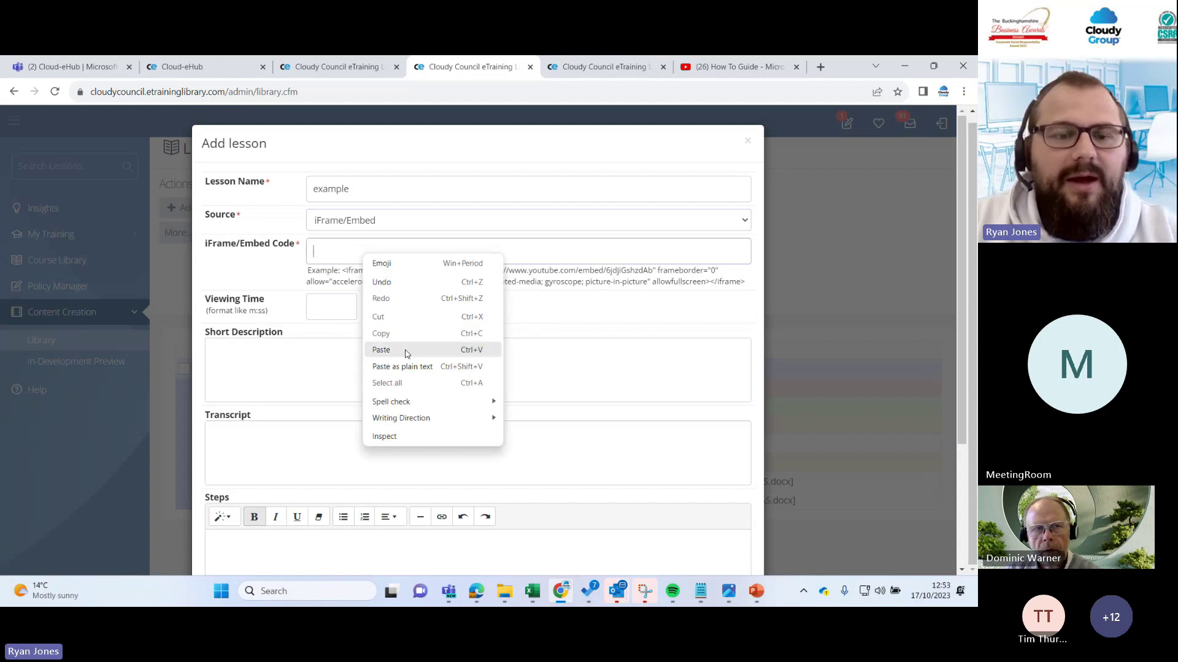
left_click(406, 349)
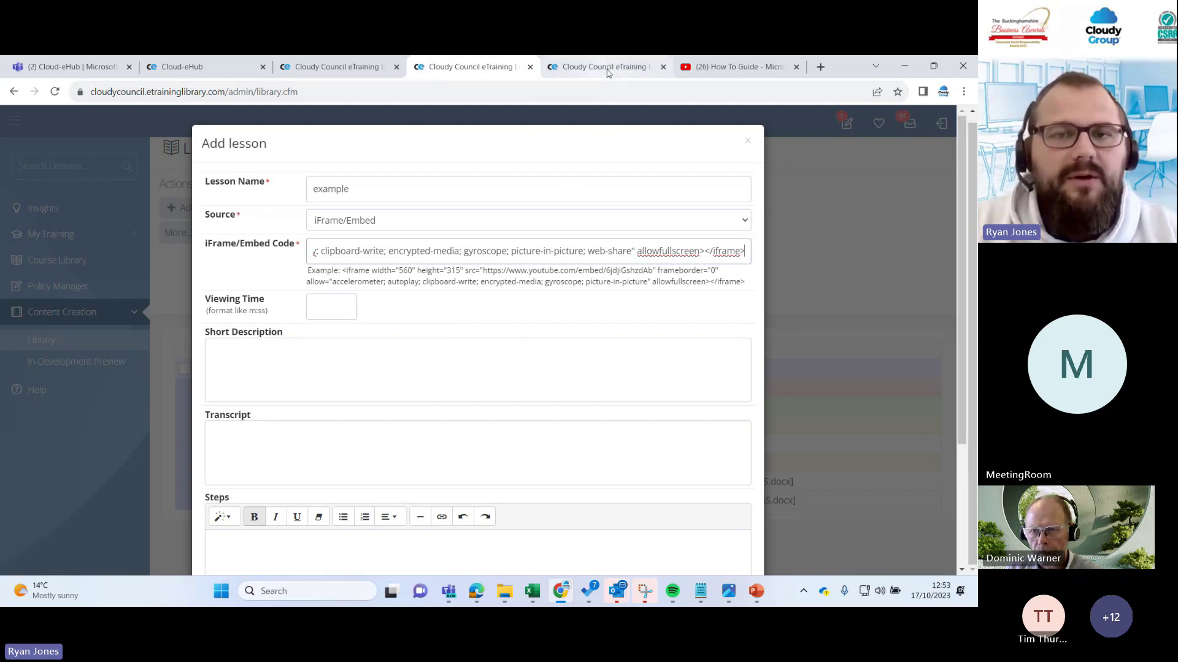
Switch to the Add new policy form and choose Workplace Safety as the category of the Hazardous Substances policy.
mouse_move(608, 73)
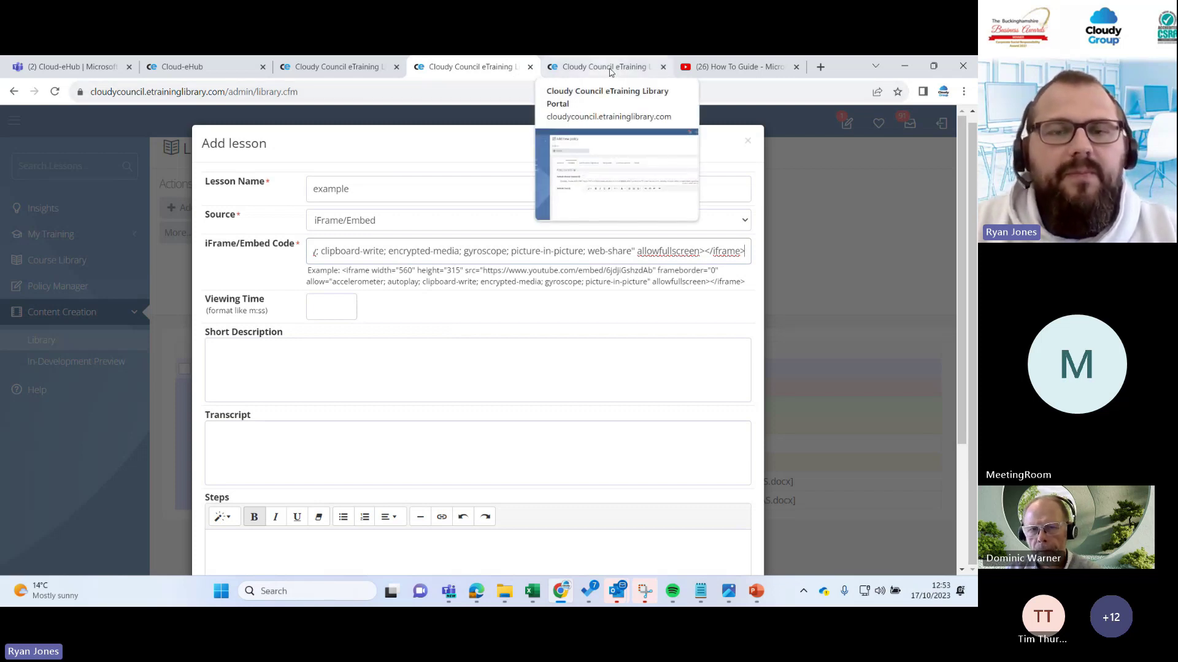
left_click(610, 73)
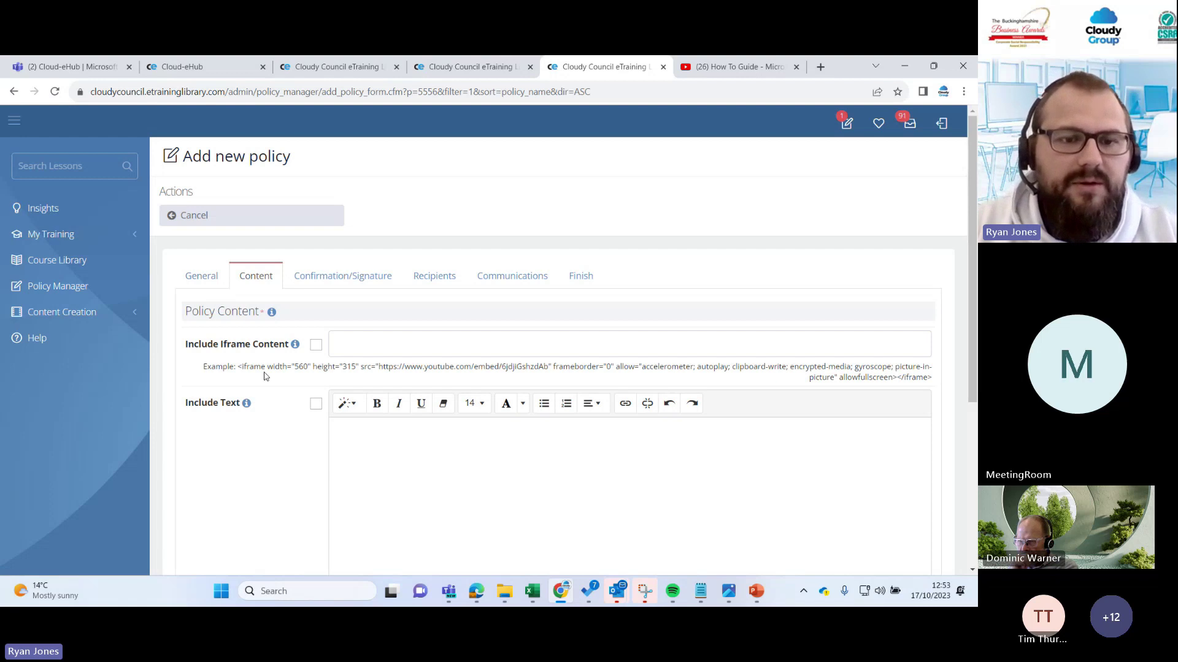
scroll(264, 375, "down", 2)
scroll(246, 386, "up", 2)
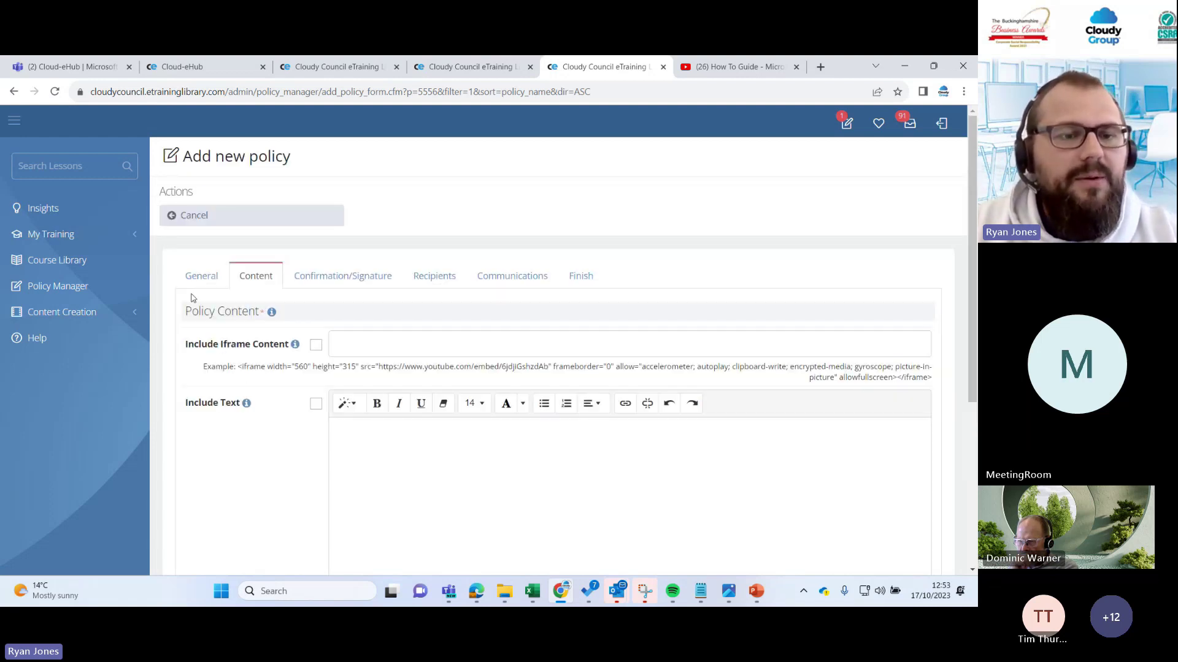
left_click(202, 277)
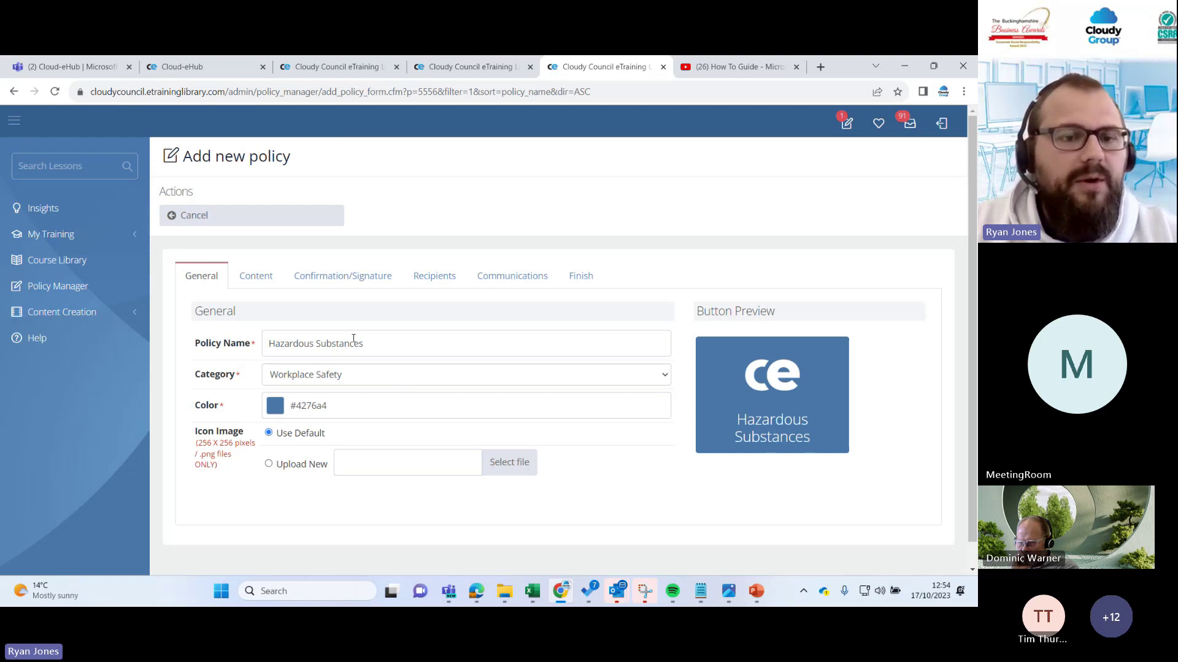
left_click(666, 375)
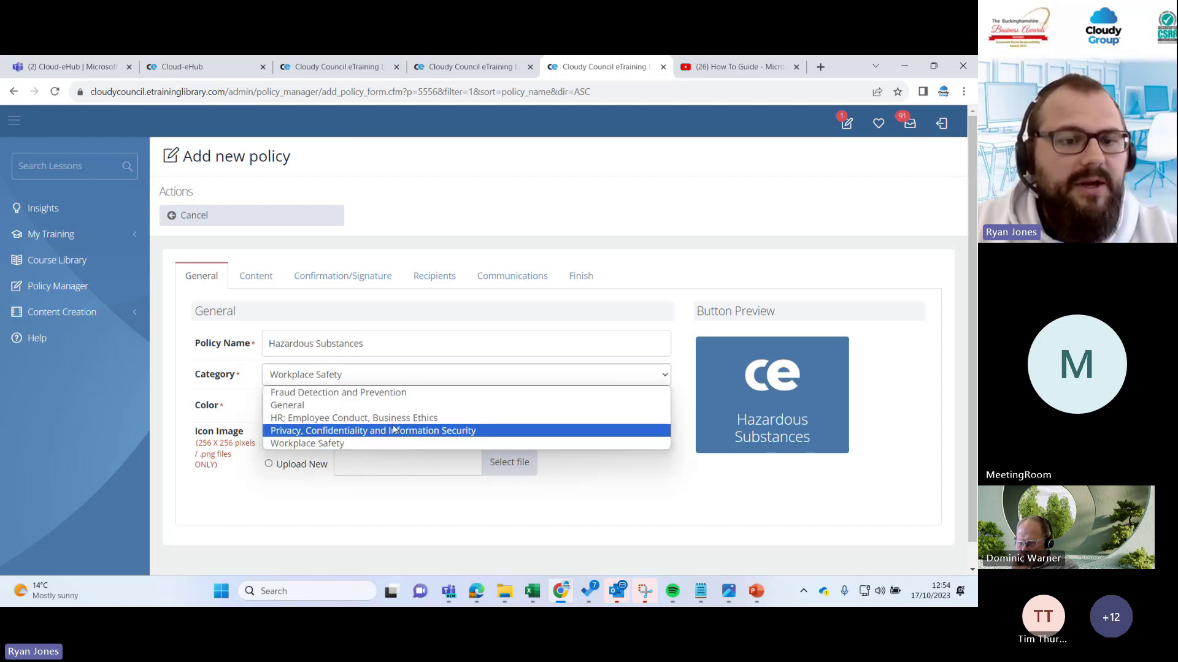
left_click(300, 444)
scroll(329, 538, "down", 1)
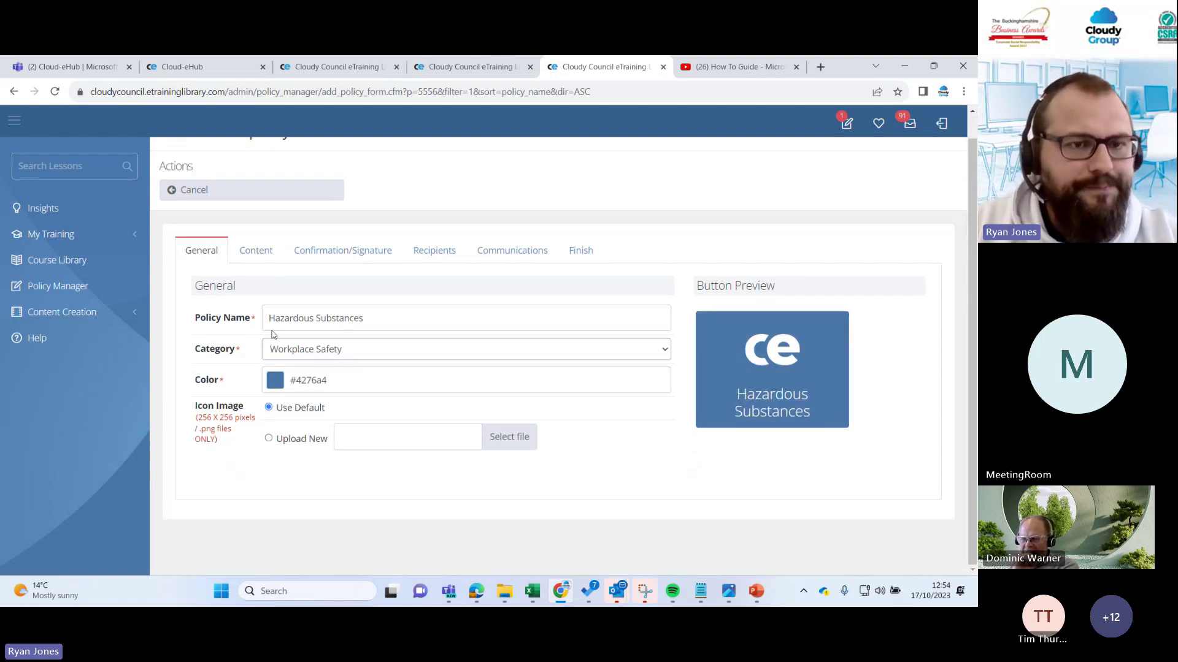
Attach the Haz Subs PDF from the eLearning Training folder as the policy's on-screen PDF content.
left_click(249, 256)
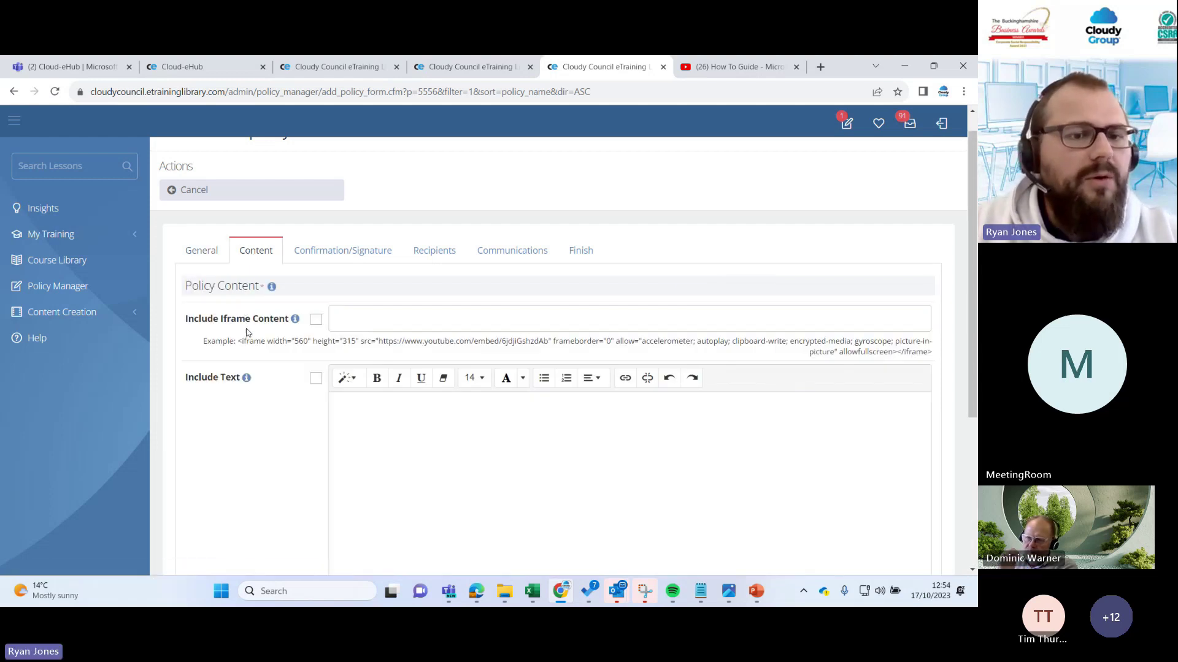
scroll(233, 367, "down", 2)
scroll(233, 368, "up", 2)
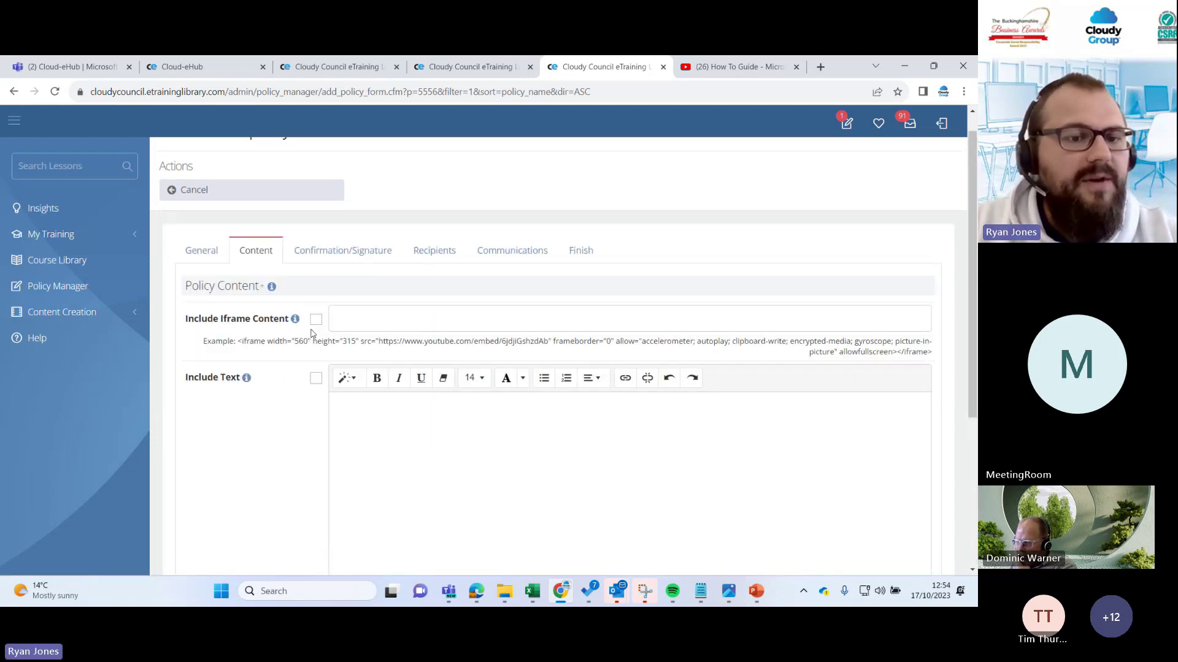
scroll(231, 452, "down", 2)
scroll(315, 425, "up", 1)
left_click(341, 295)
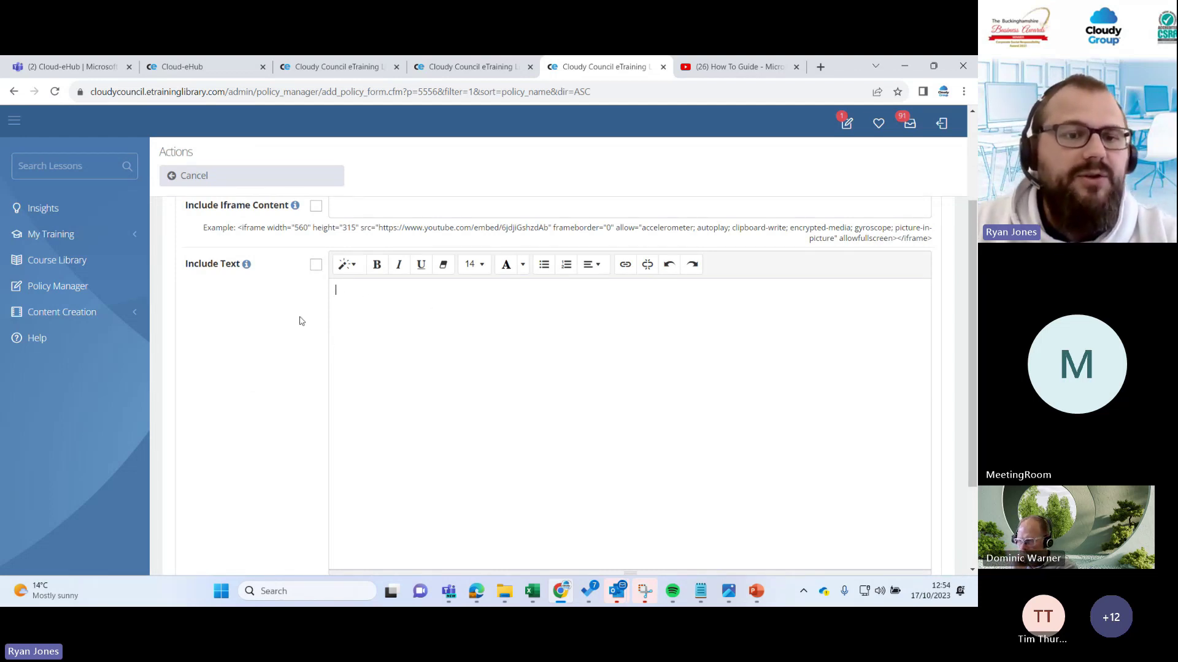
scroll(300, 323, "down", 2)
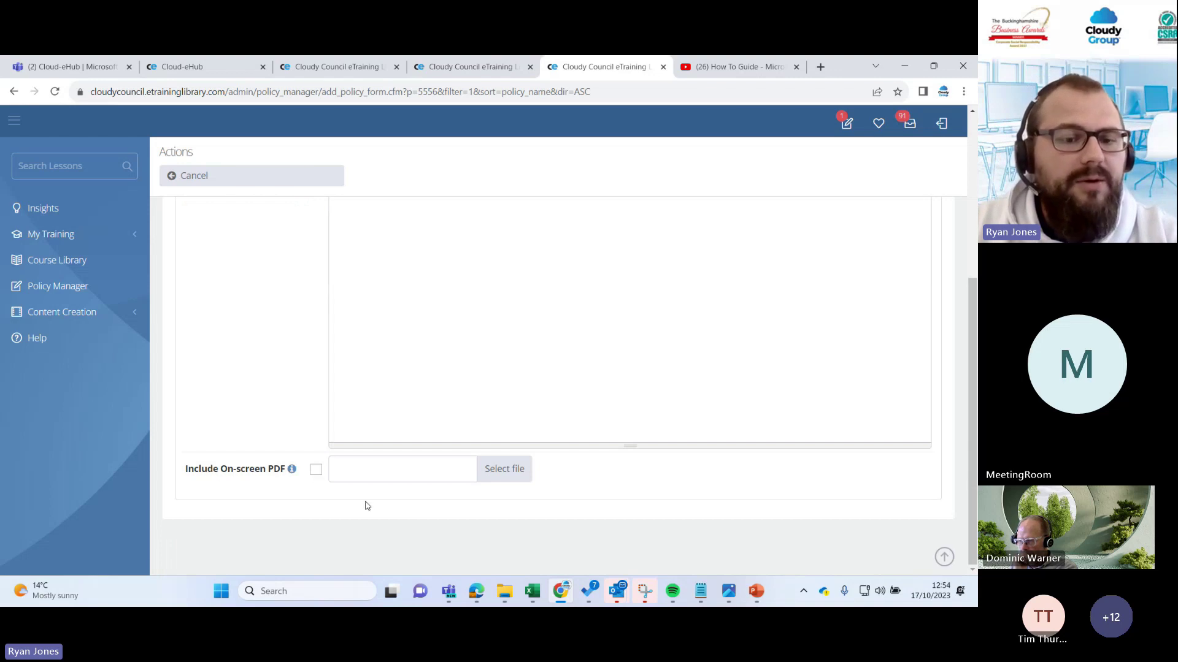
left_click(499, 470)
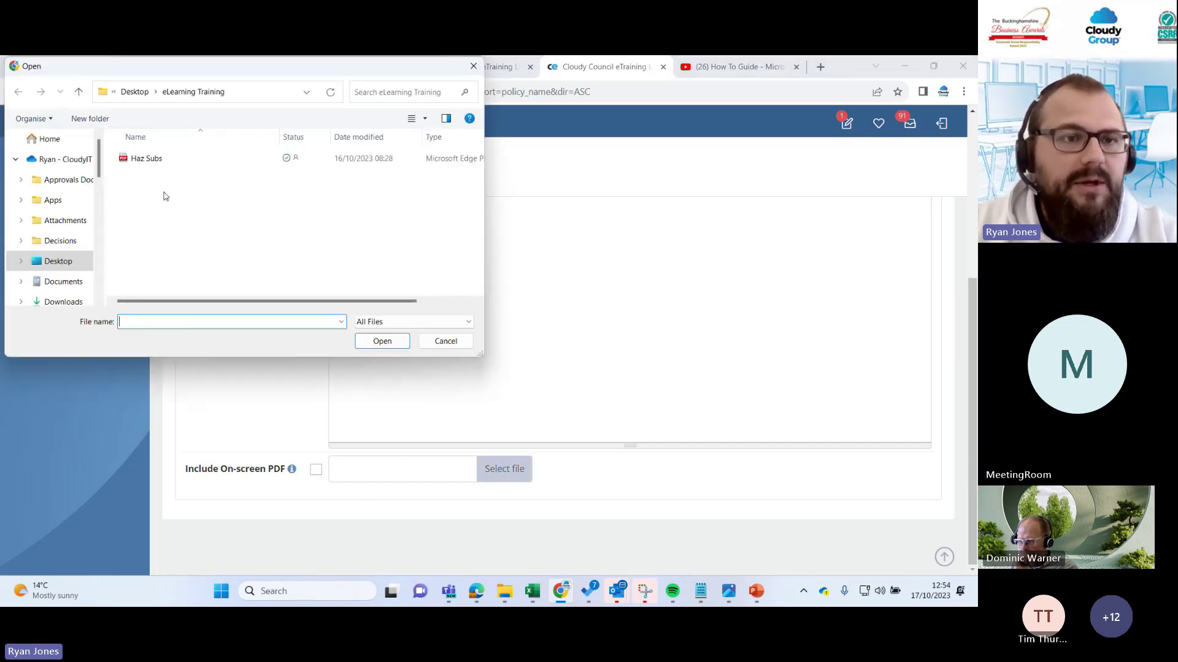
left_click(146, 161)
left_click(382, 341)
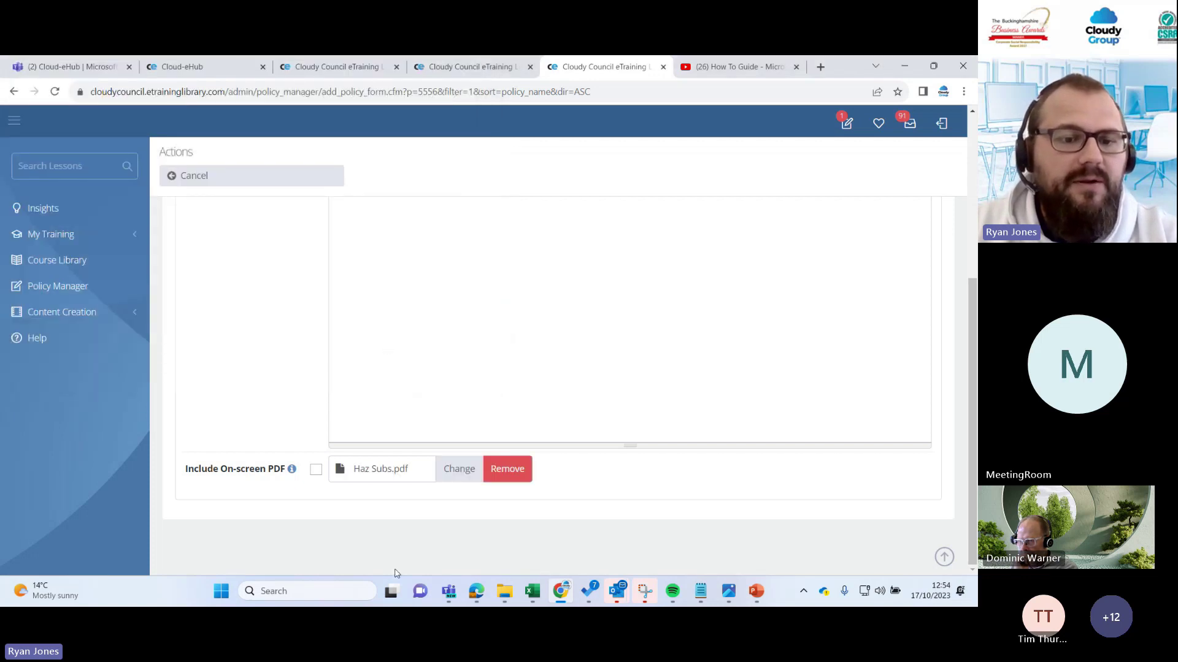
Include iframe content, text and the on-screen PDF in the policy content.
scroll(340, 432, "up", 2)
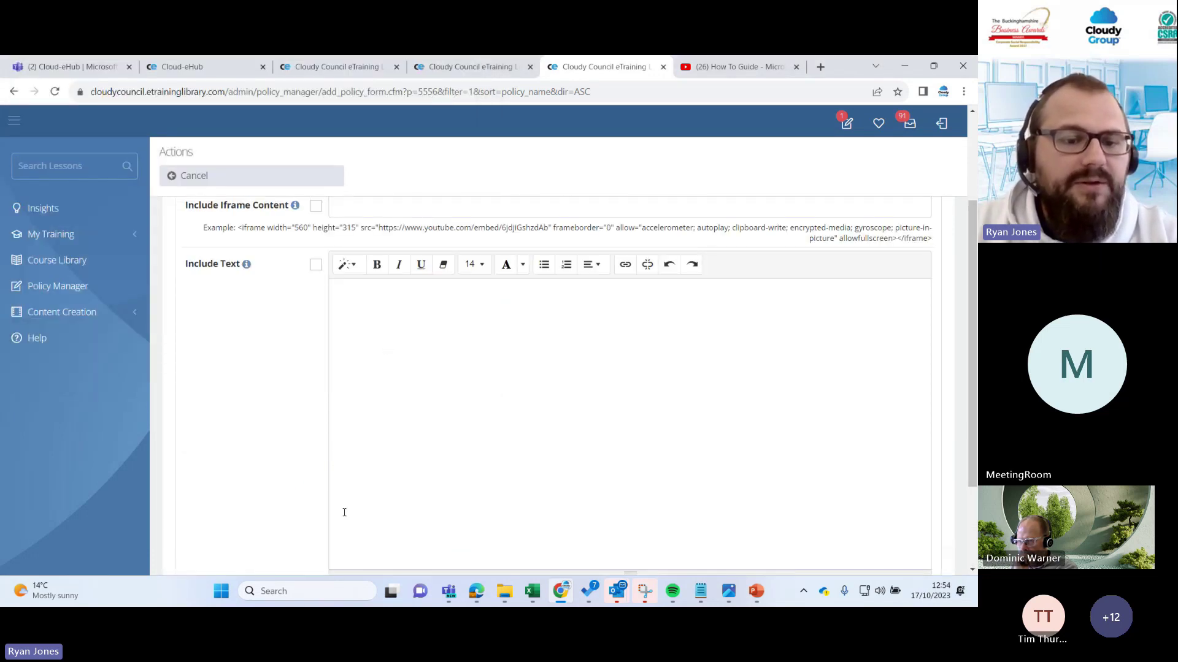
scroll(318, 484, "down", 2)
left_click(316, 470)
scroll(325, 430, "up", 5)
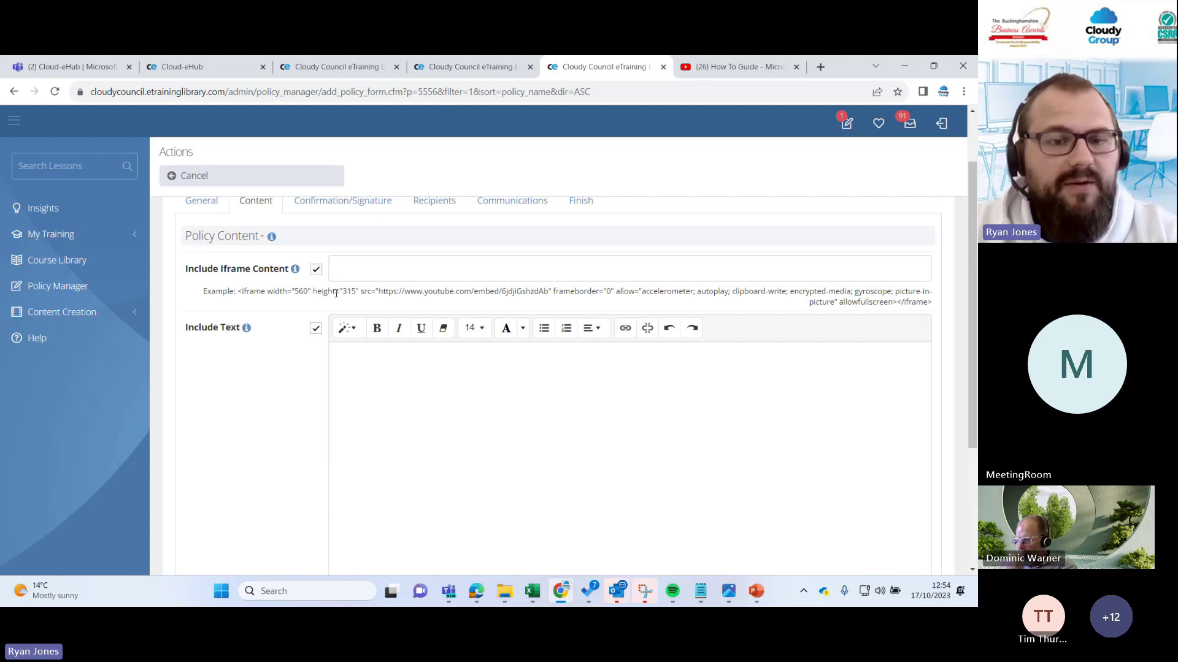
scroll(403, 436, "down", 5)
scroll(398, 427, "up", 5)
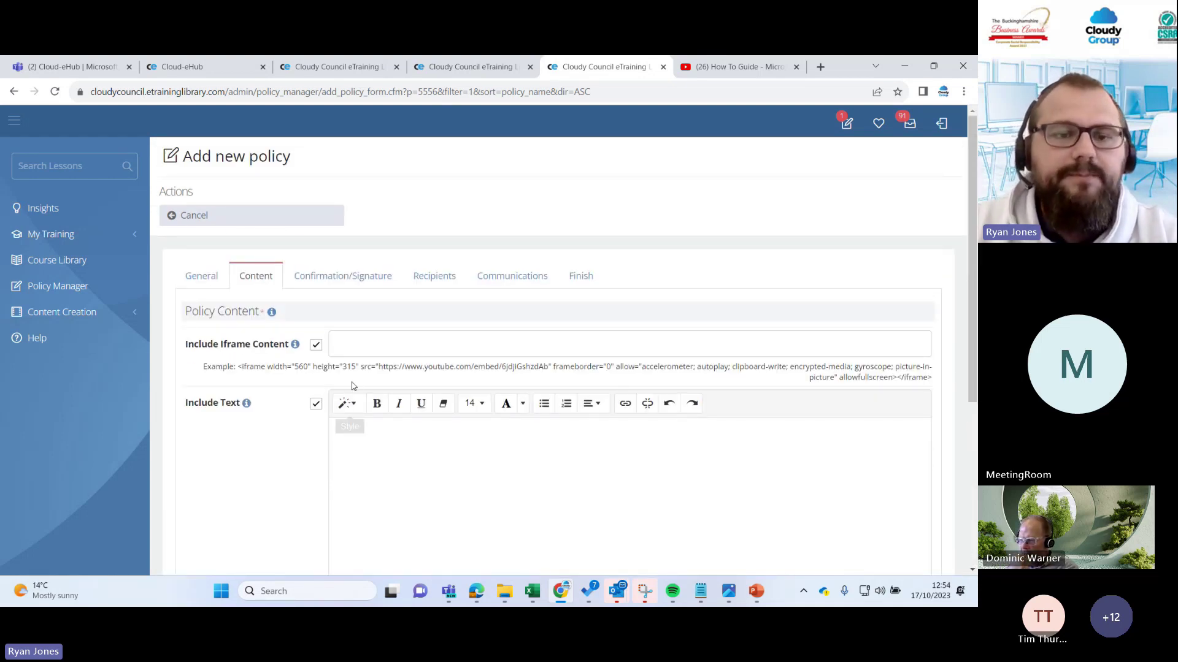
Mark "Flowers, bulbs, fruit and vegetables" as the correct answer to confirmation question 1.
left_click(332, 279)
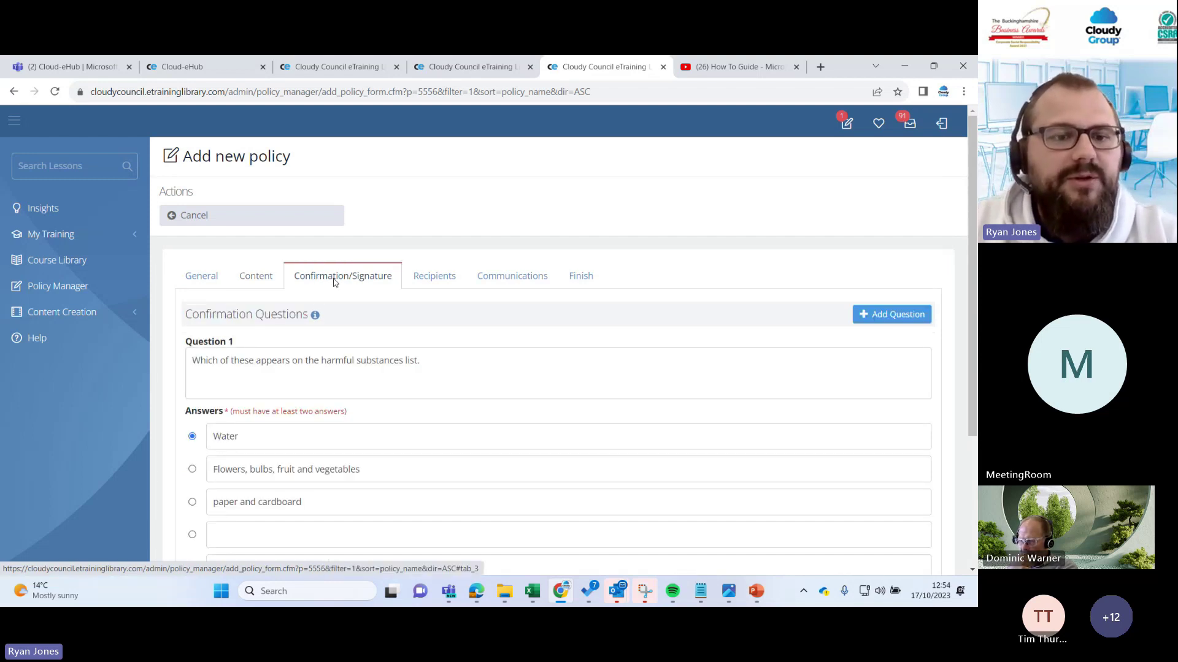
scroll(332, 322, "down", 1)
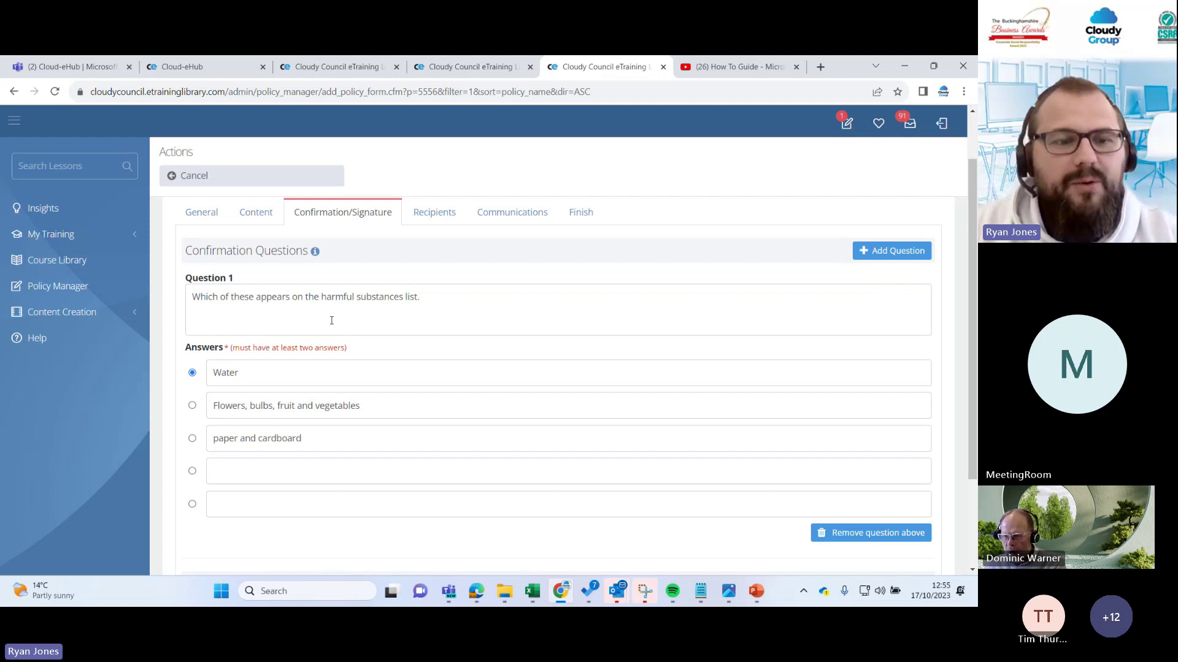
left_click(192, 407)
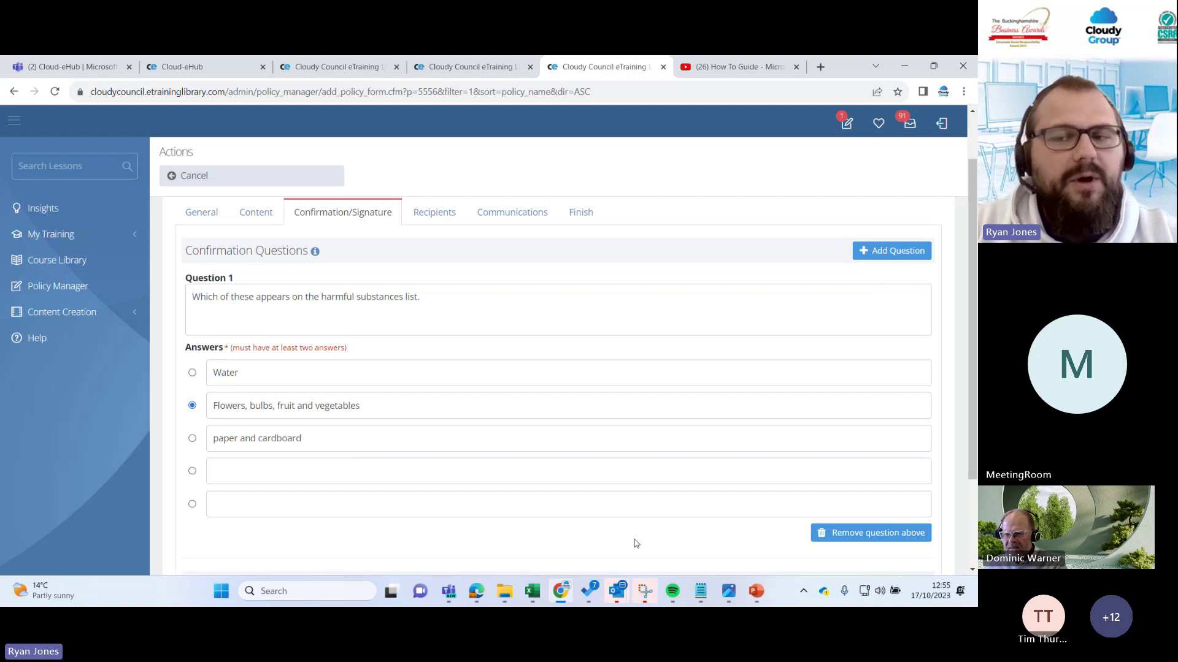
Set the policy's signature type to Typed Name.
scroll(663, 399, "down", 1)
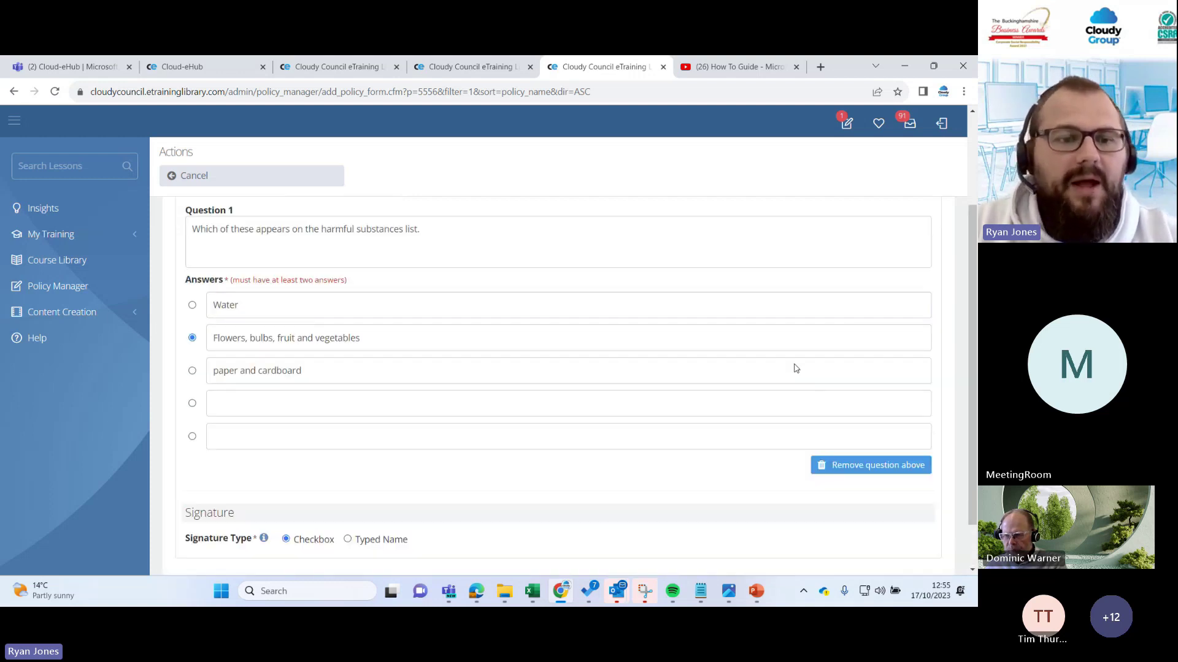
scroll(613, 367, "up", 1)
scroll(382, 376, "down", 2)
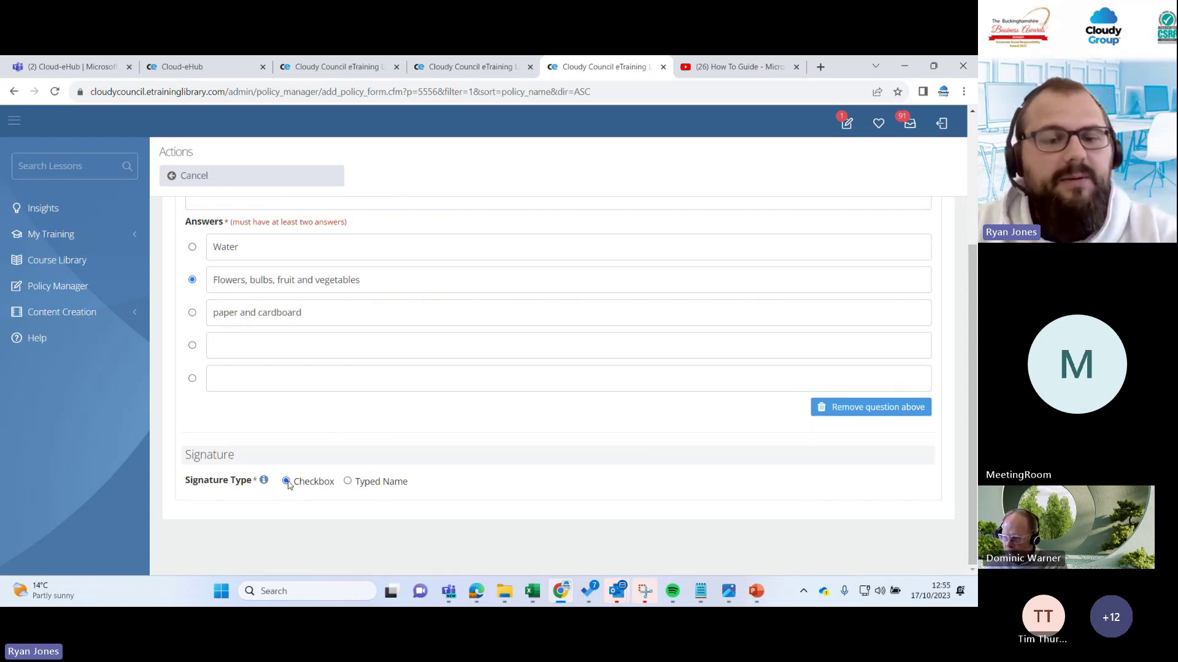
left_click(347, 482)
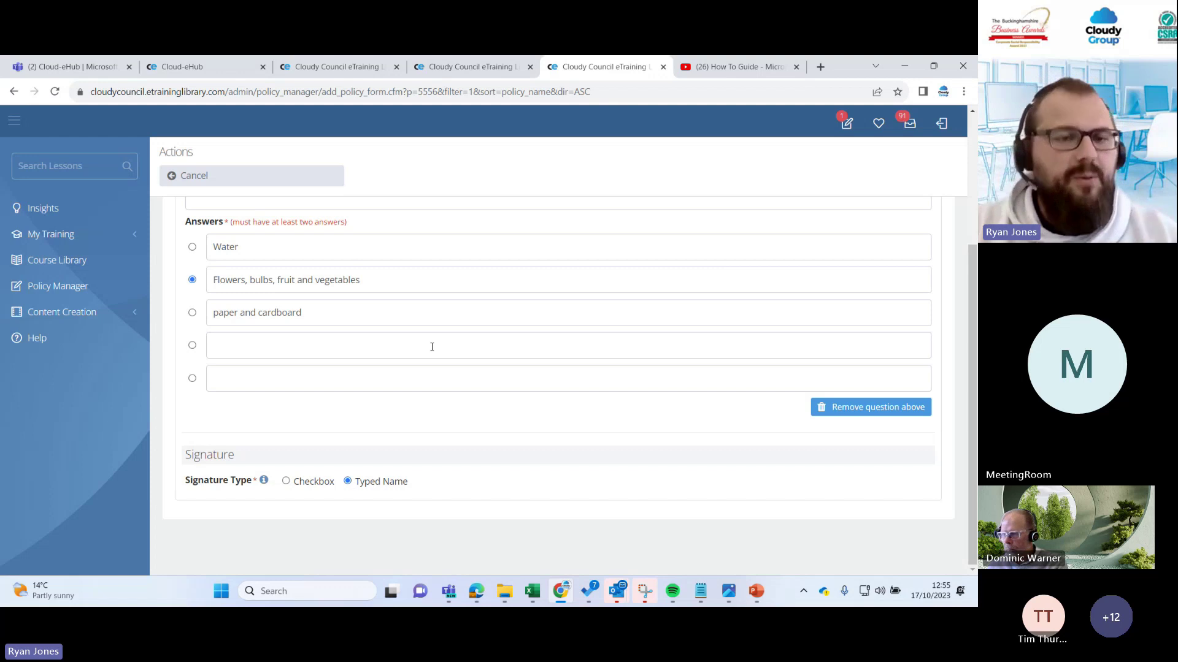
scroll(441, 394, "up", 3)
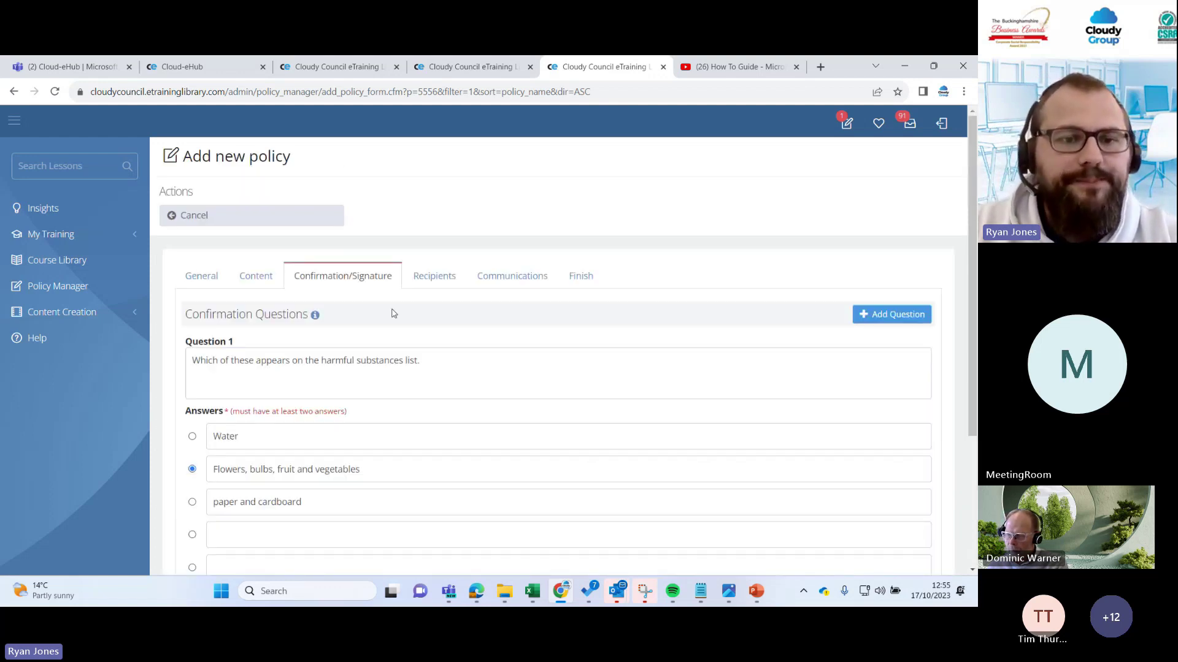
Review the policy's recipient groups, its communications settings and the upper and lower content of the custom email template.
left_click(435, 277)
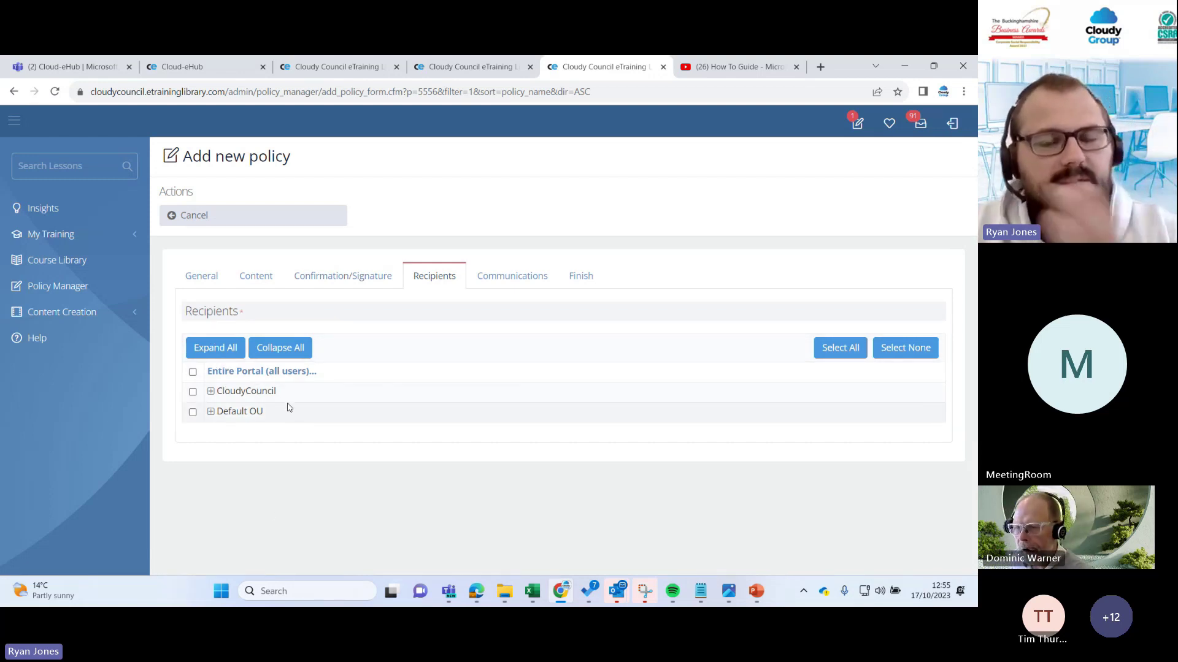
left_click(516, 279)
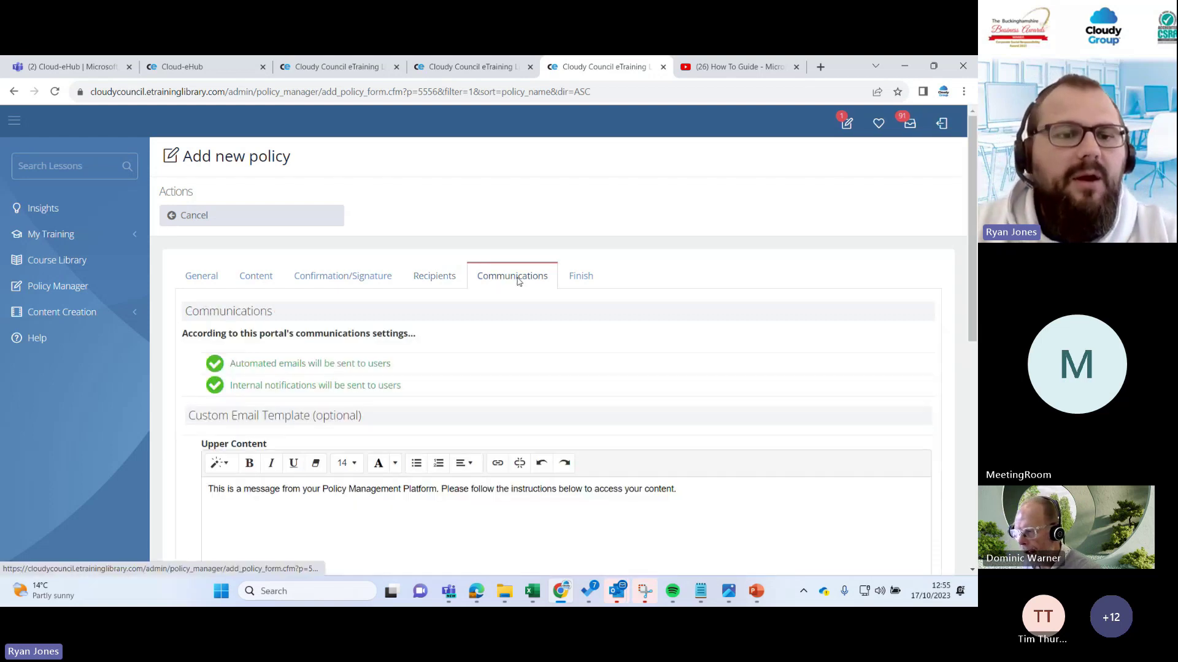
scroll(331, 375, "down", 3)
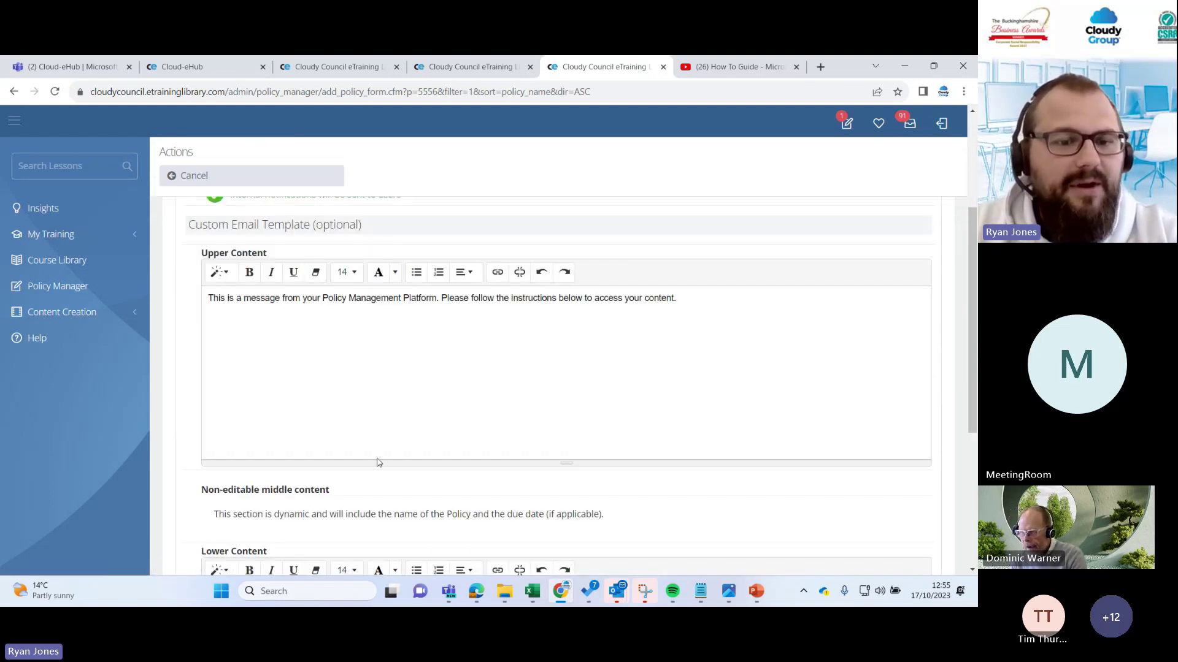
scroll(441, 368, "down", 4)
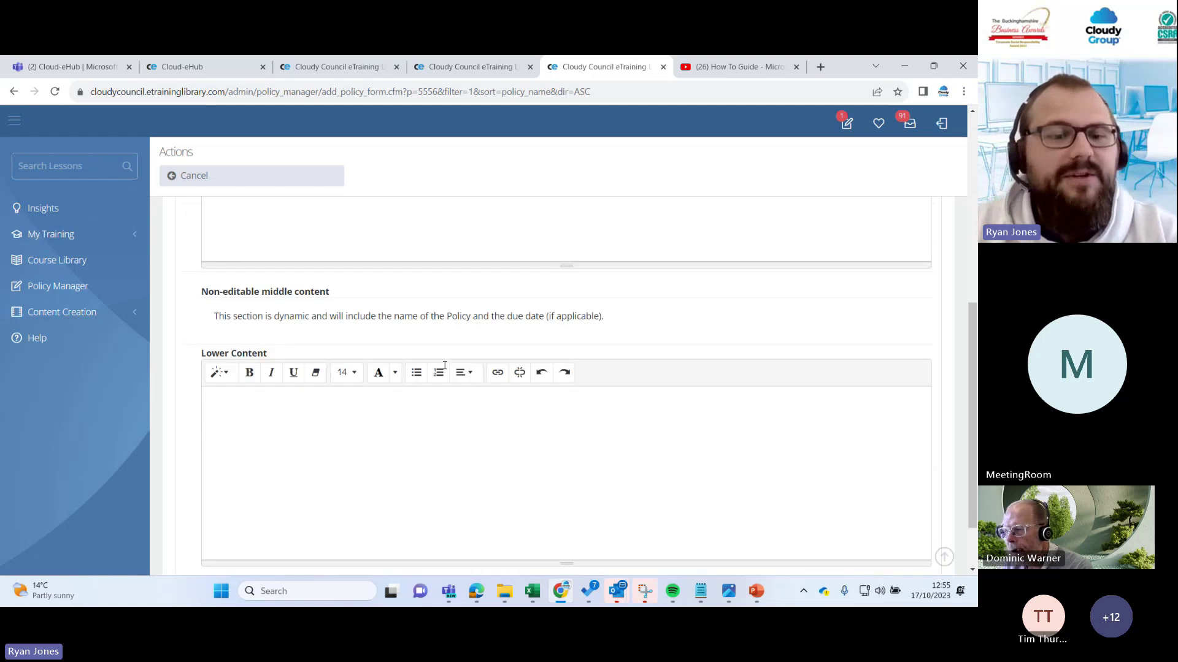
scroll(439, 374, "up", 5)
scroll(440, 380, "up", 2)
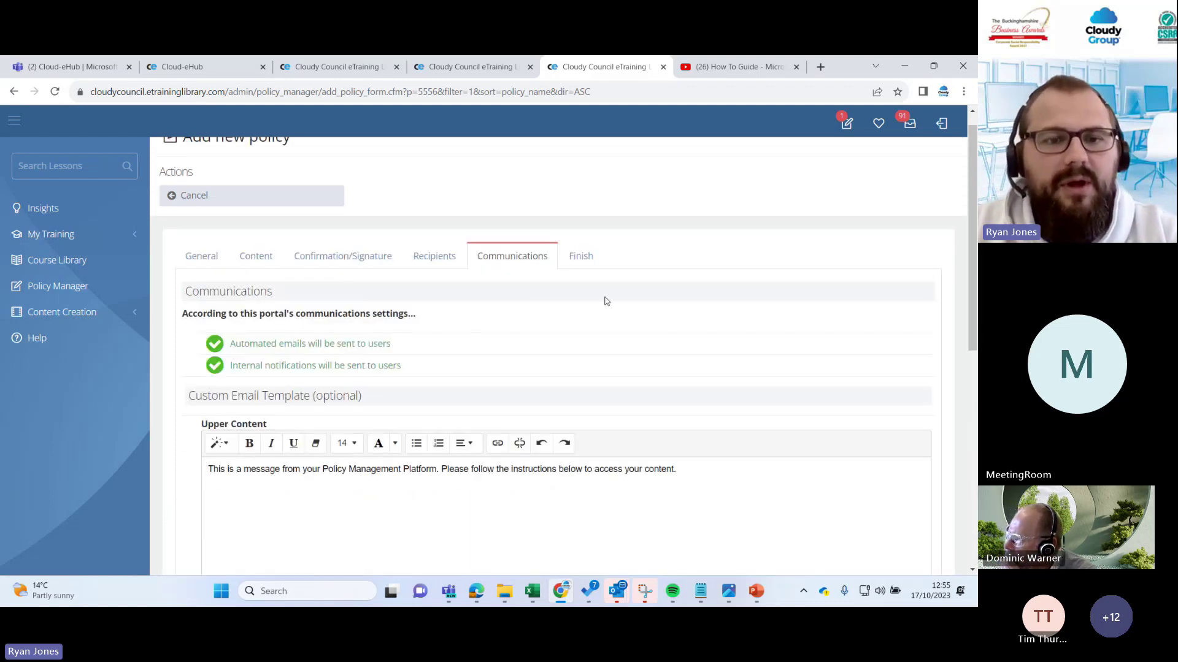
Compare the policy's delivery types, set it to Annual renewal and review the draft, scheduled start and publish options.
left_click(579, 256)
scroll(376, 349, "down", 2)
scroll(343, 340, "up", 2)
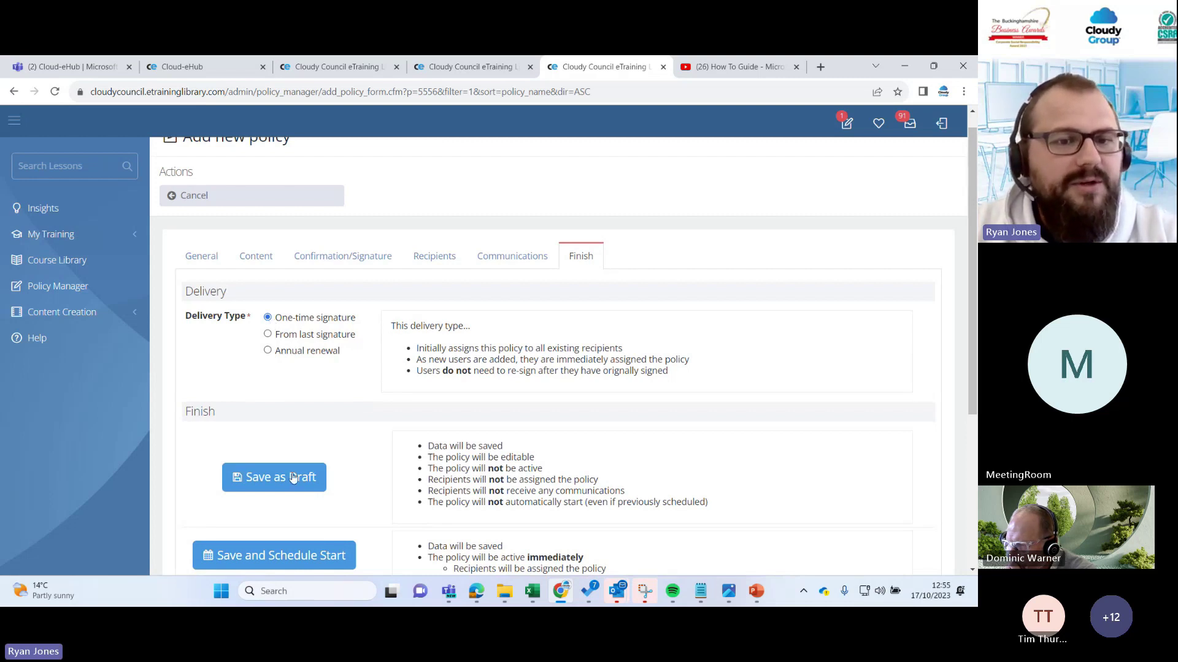
left_click(267, 334)
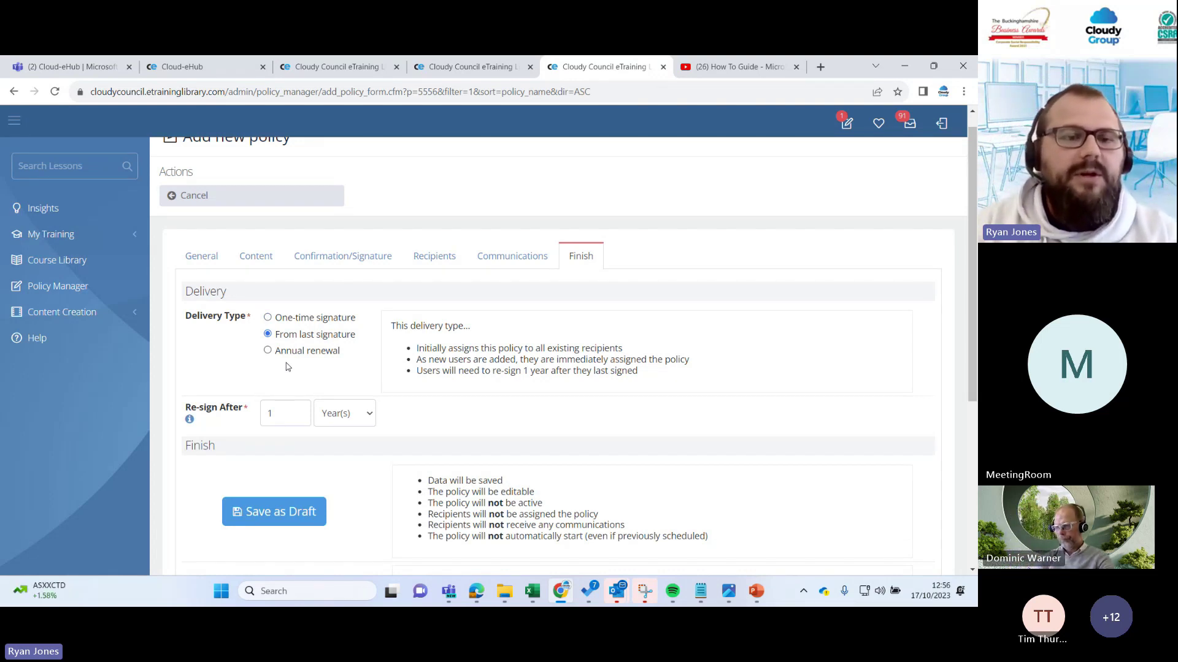
left_click(268, 352)
left_click(318, 420)
left_click(317, 420)
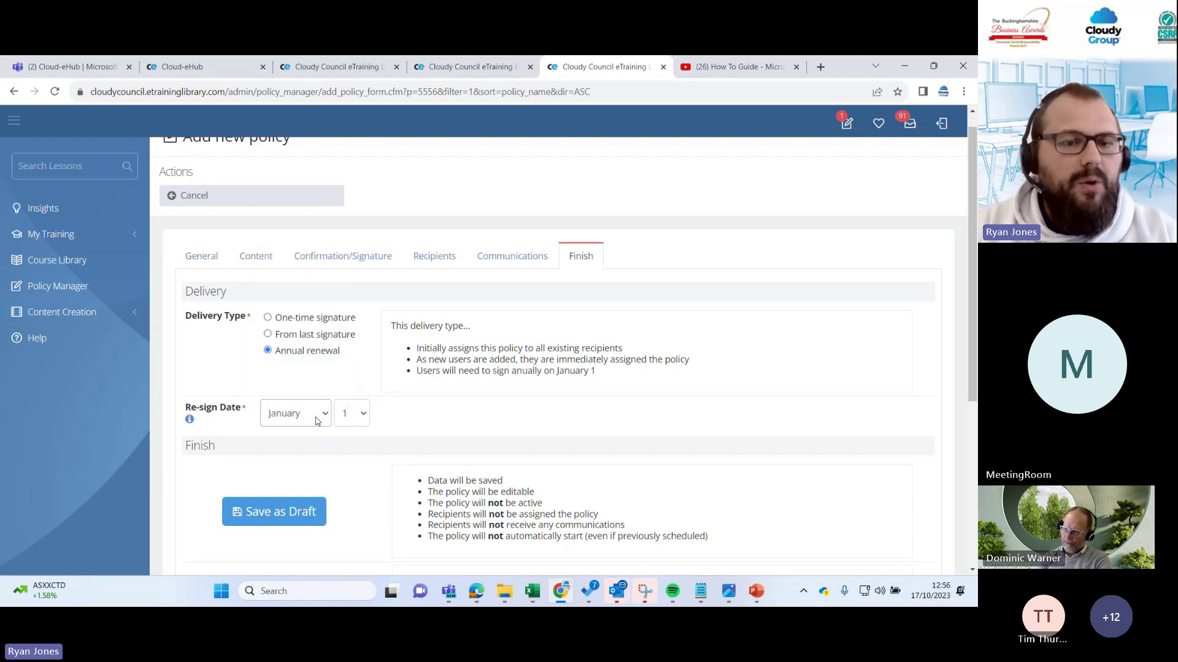
scroll(415, 410, "down", 5)
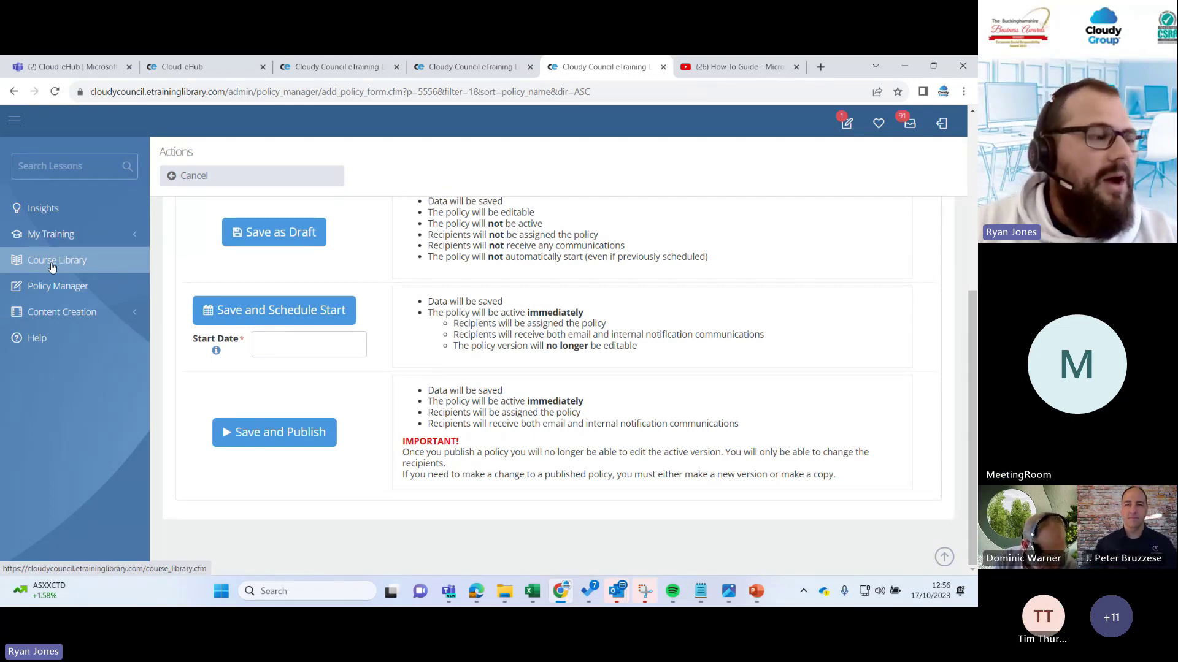
Return from the Cloud-eHub sign-in page to the CloudyIT website and open its Events & Training page.
left_click(184, 66)
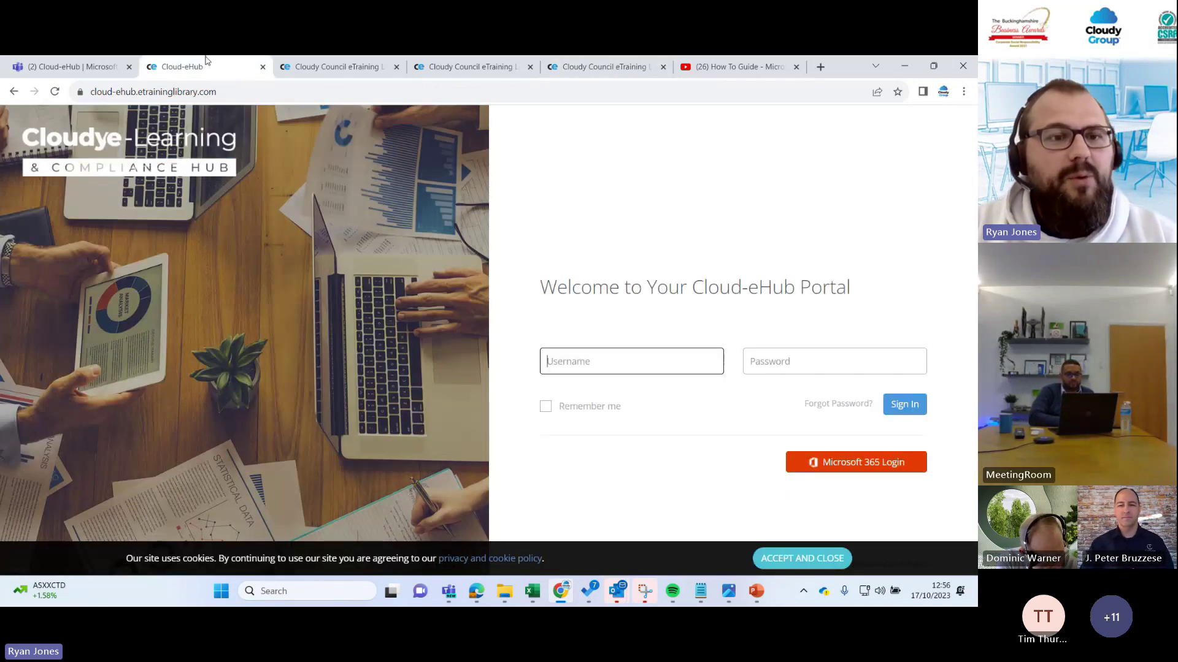
left_click(13, 91)
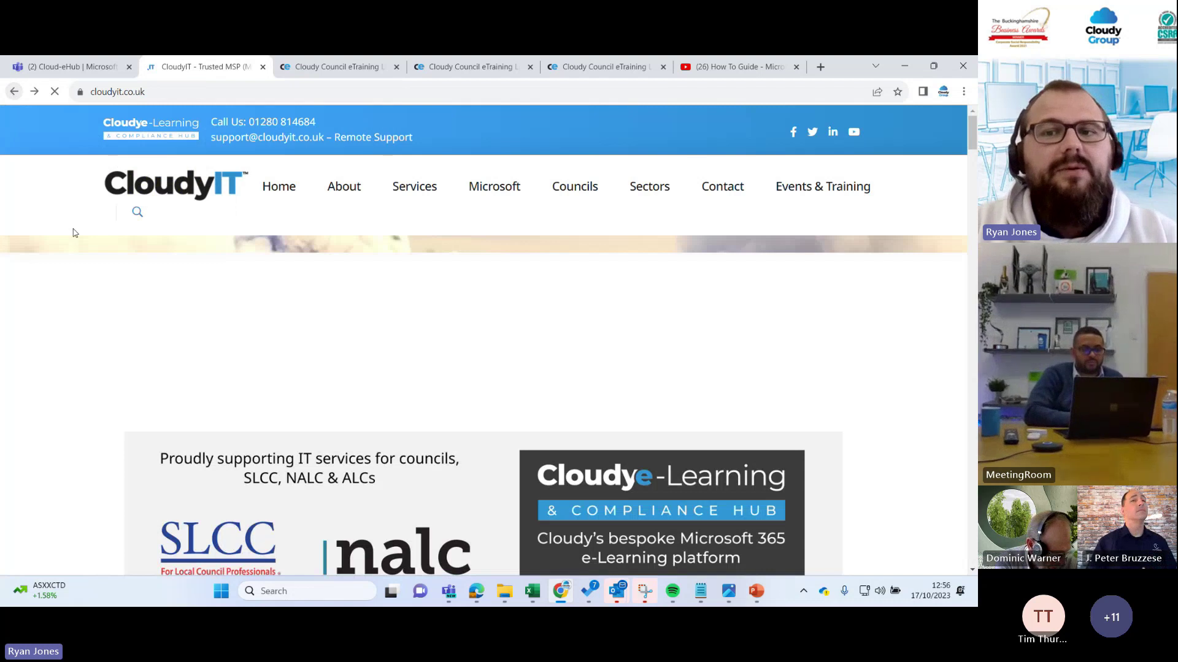
mouse_move(822, 191)
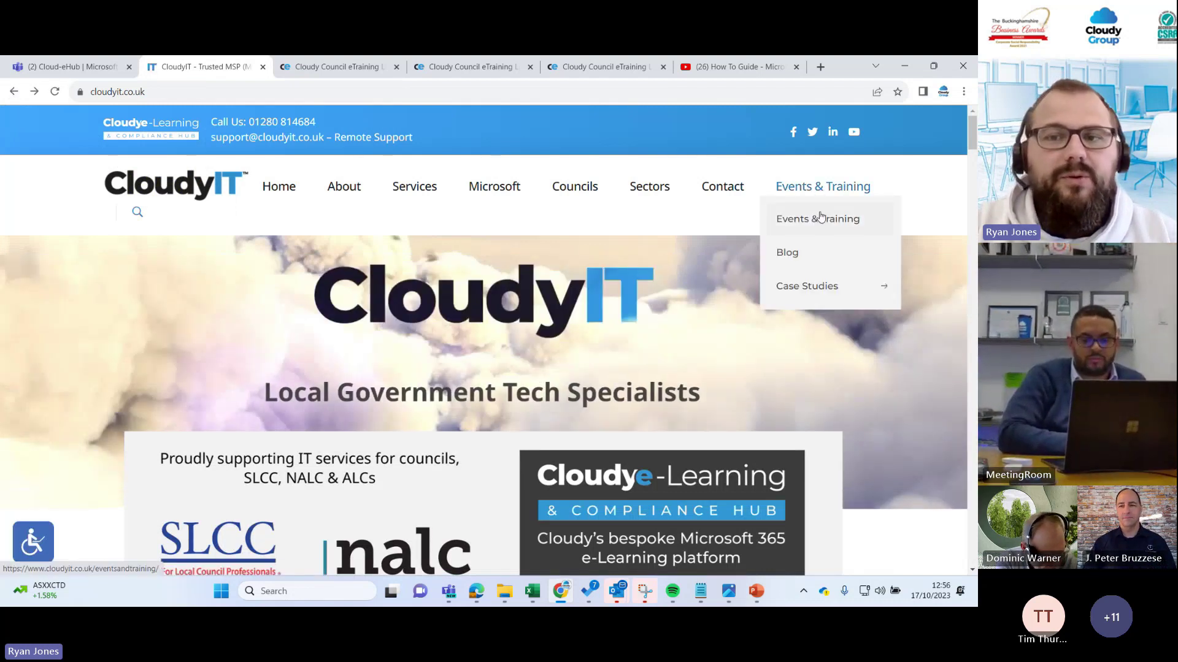
left_click(822, 220)
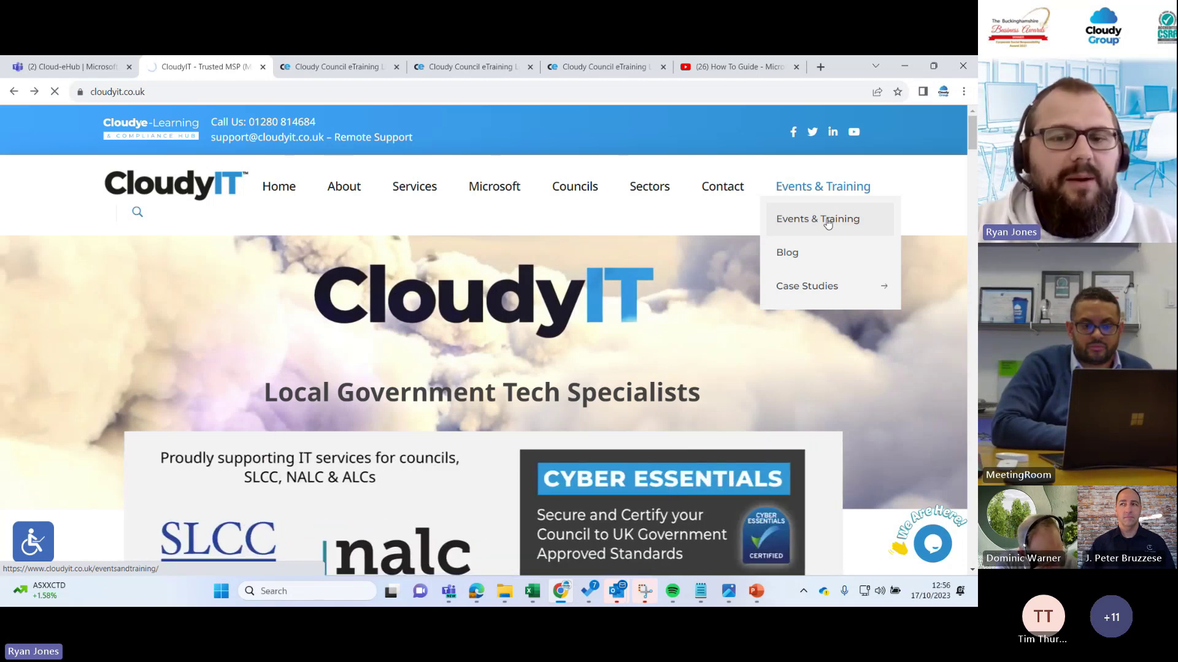
Examine the upcoming webinars and workshops and the introduction to the complimentary training for clerks, officers and councillors.
scroll(536, 278, "down", 3)
scroll(517, 362, "down", 8)
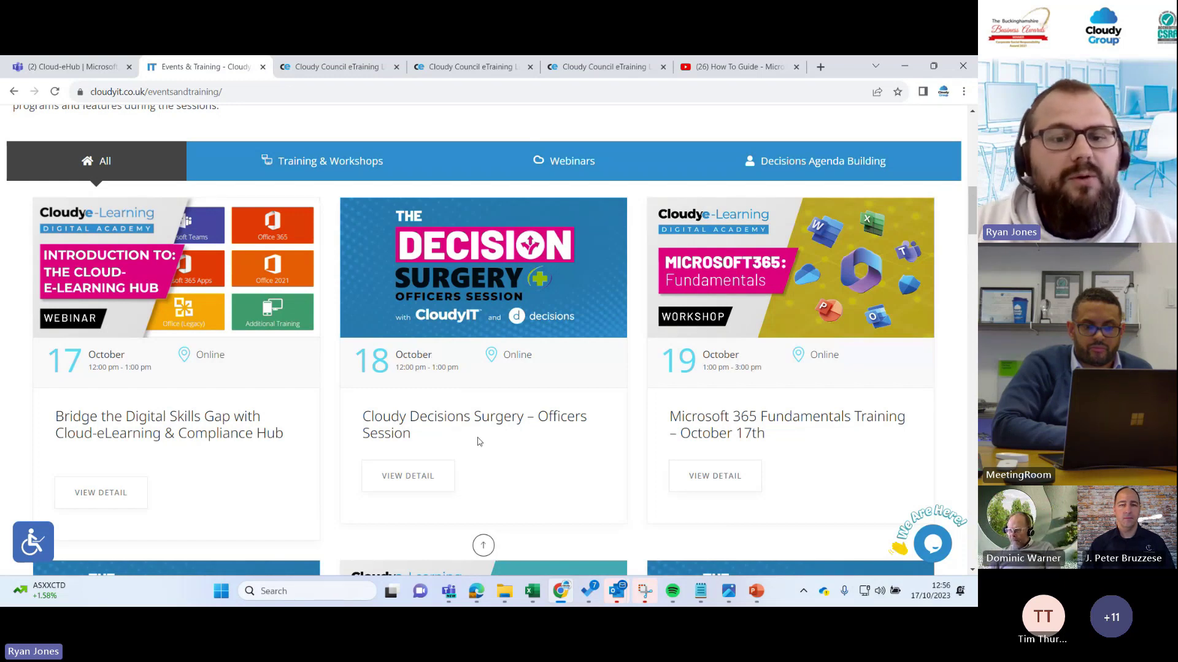
scroll(476, 432, "down", 8)
scroll(468, 424, "up", 7)
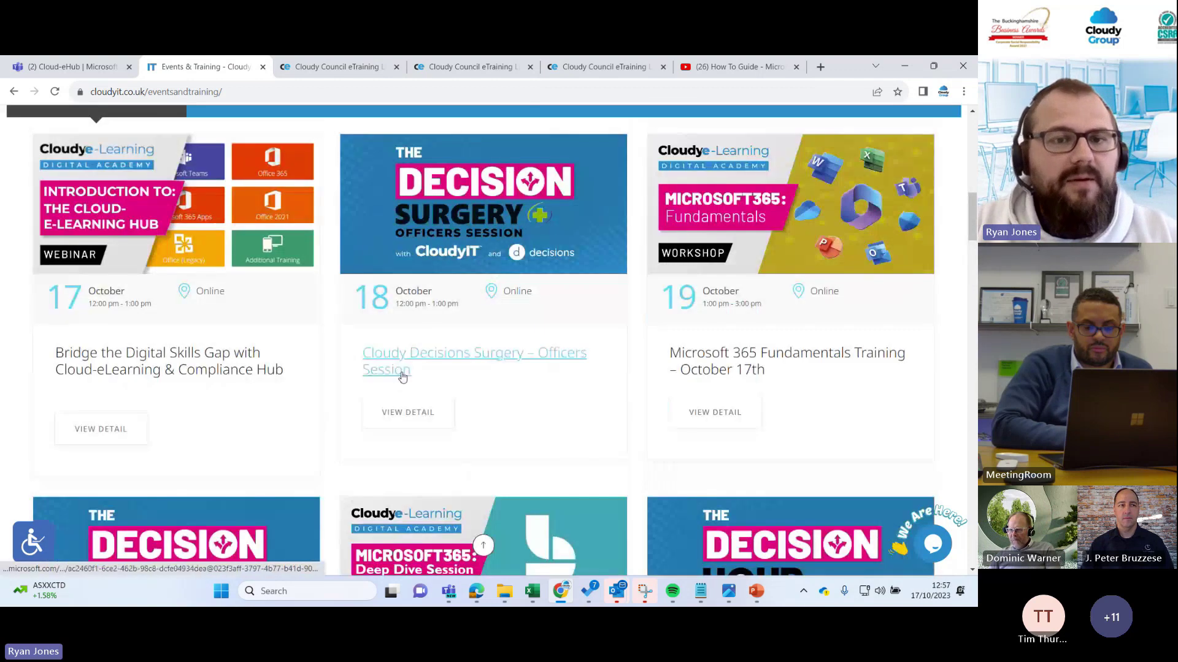
scroll(399, 373, "up", 2)
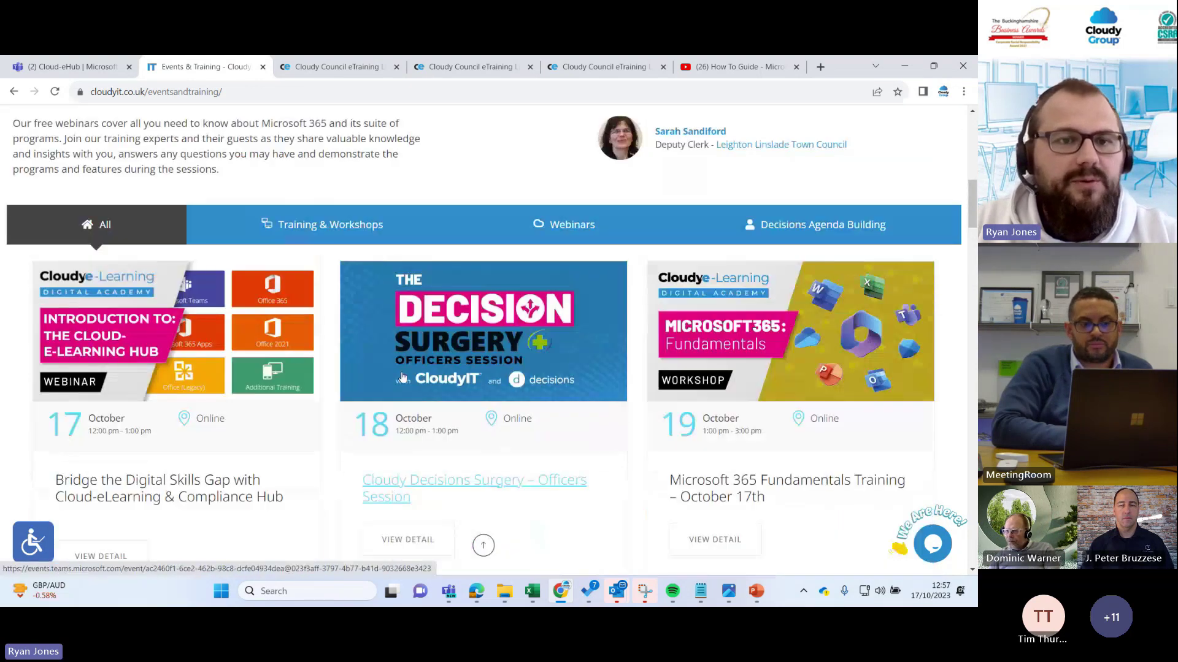
scroll(381, 258, "up", 3)
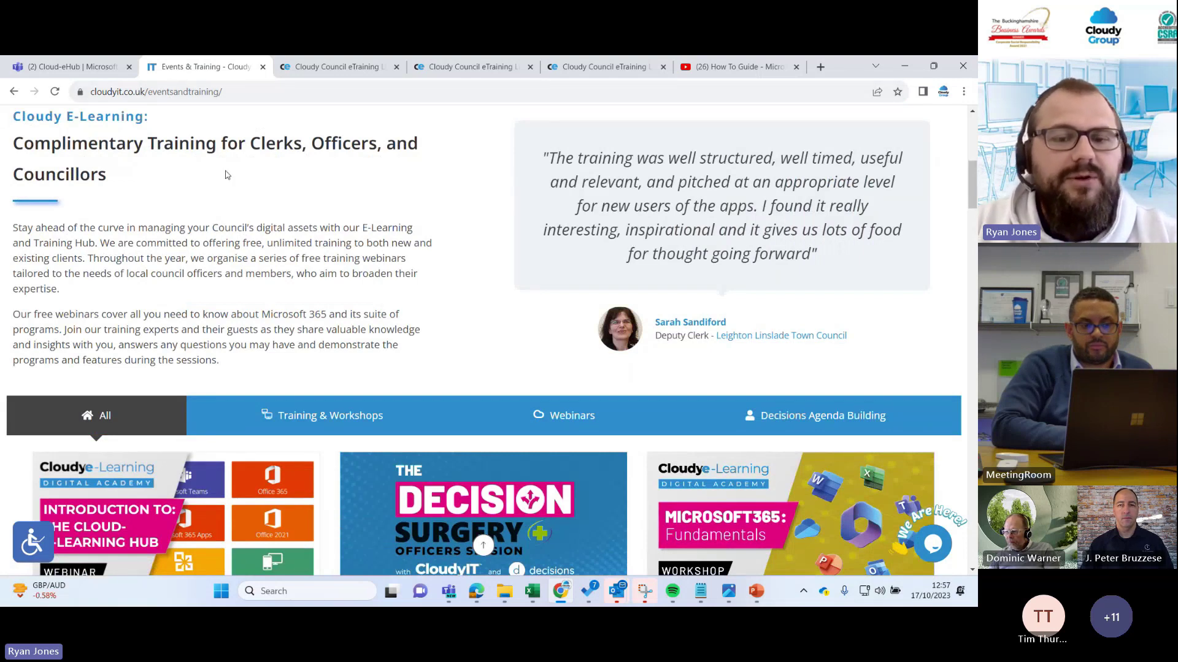
scroll(395, 309, "down", 4)
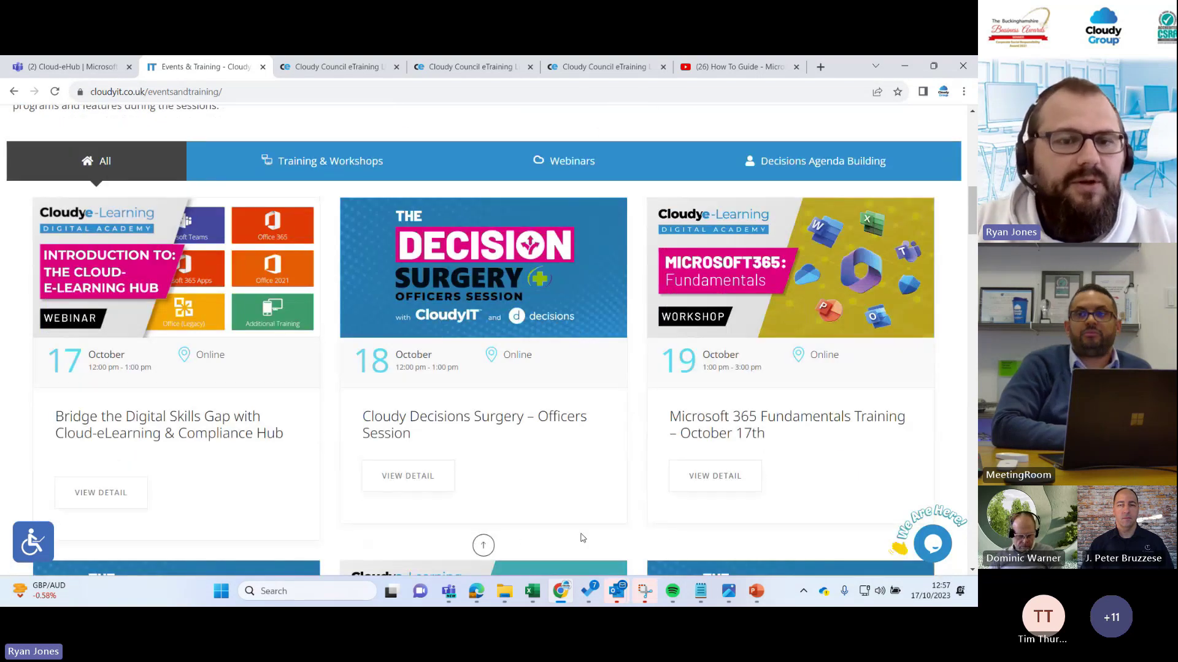